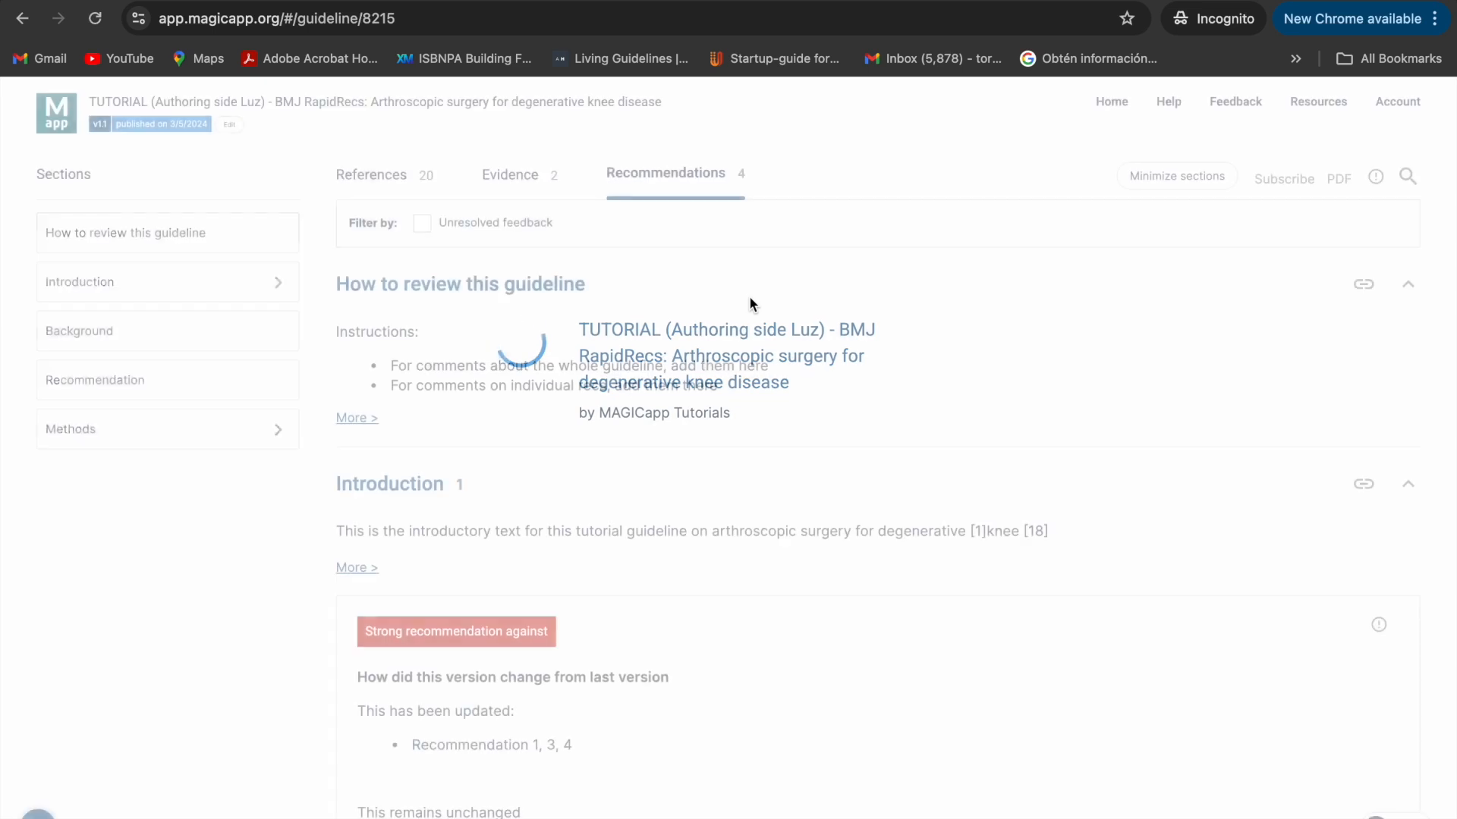
- Open the guideline's editable draft version and look at the existing recommendation in the Example section
left_click(229, 125)
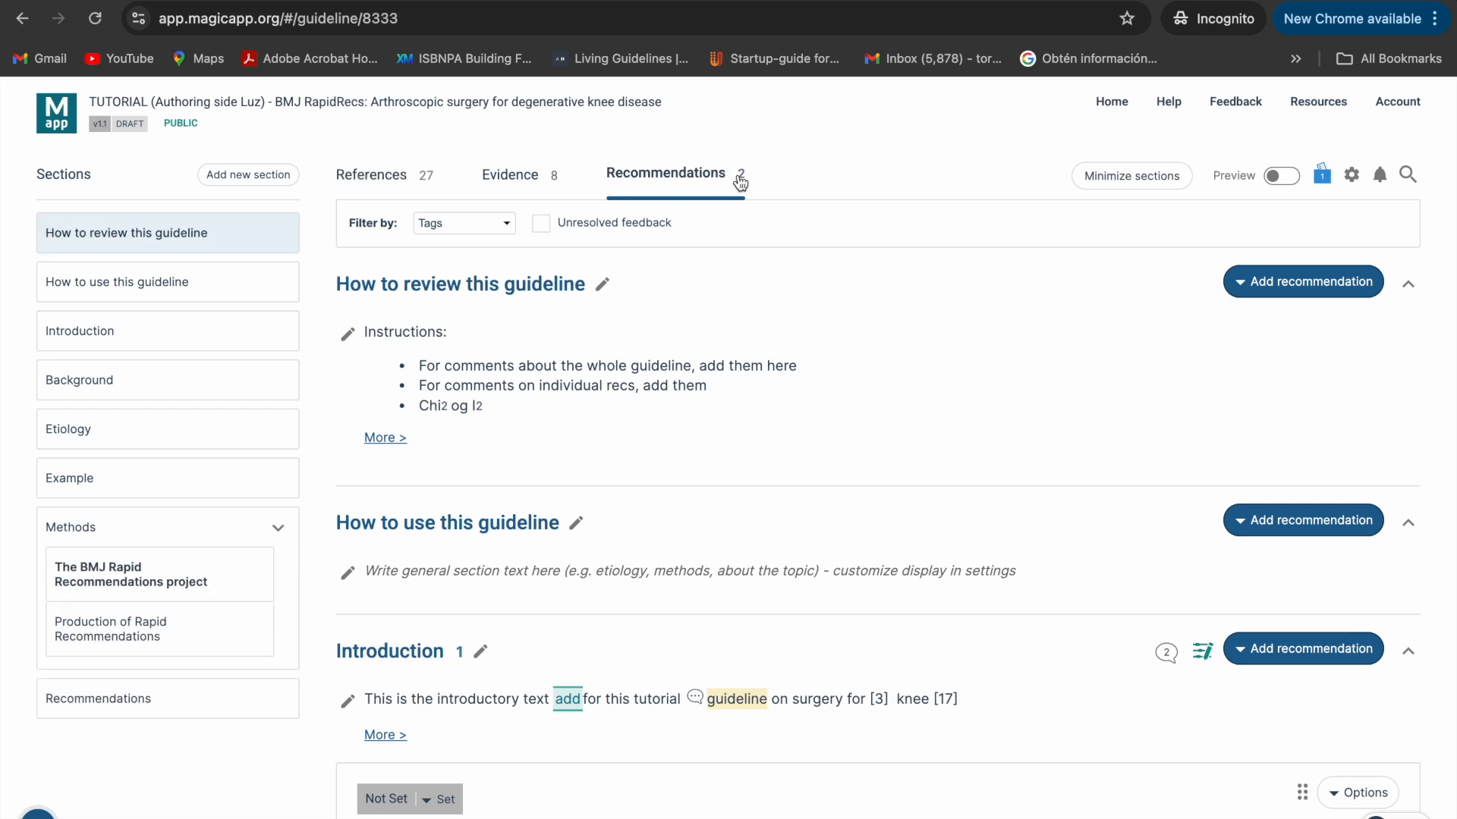
scroll(759, 460, "down", 12)
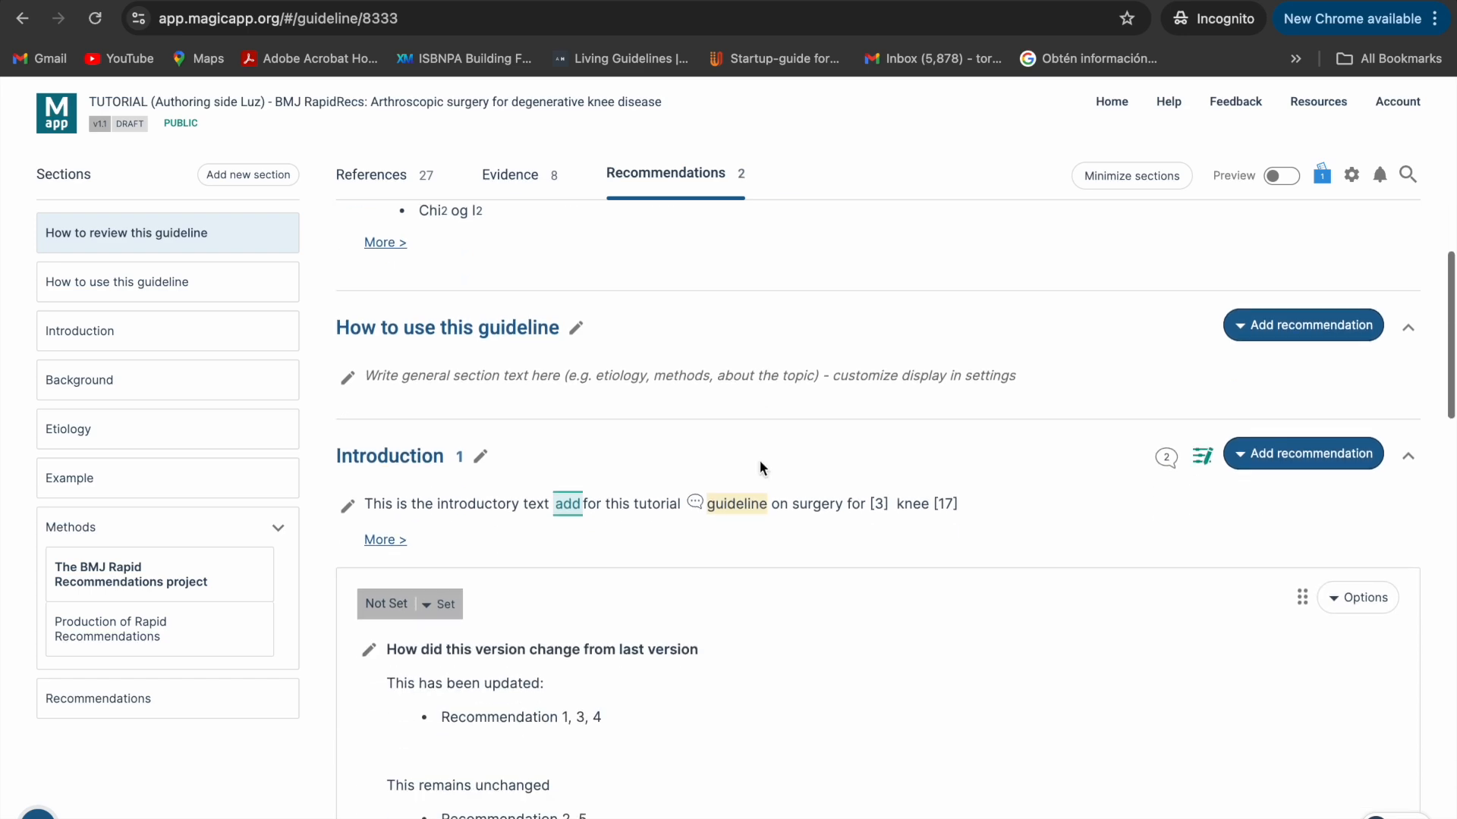
scroll(759, 459, "down", 3)
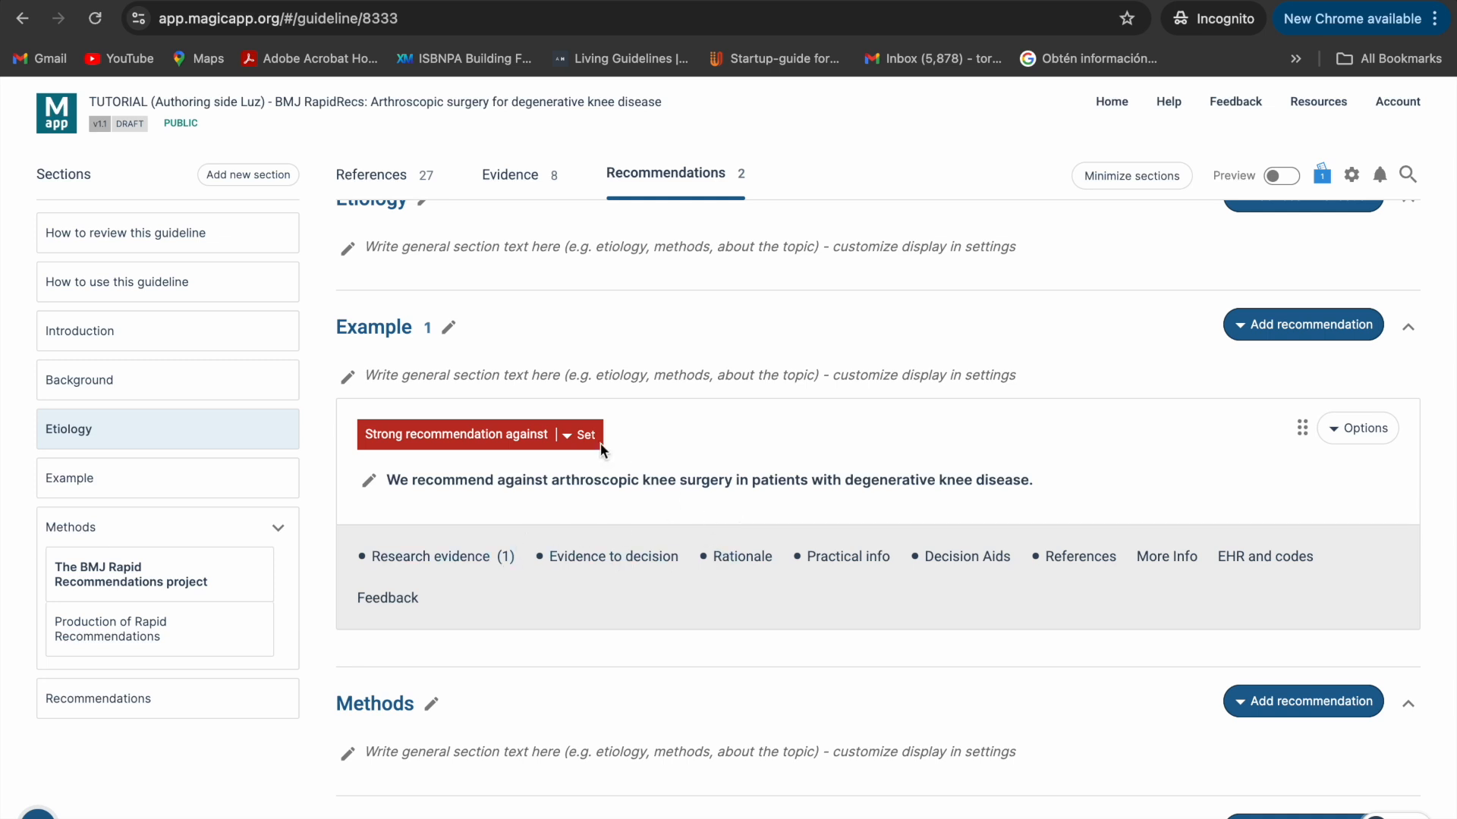
scroll(1278, 312, "down", 1)
- Add a new recommendation to the Recommendations section at the end of the guideline
left_click(1290, 275)
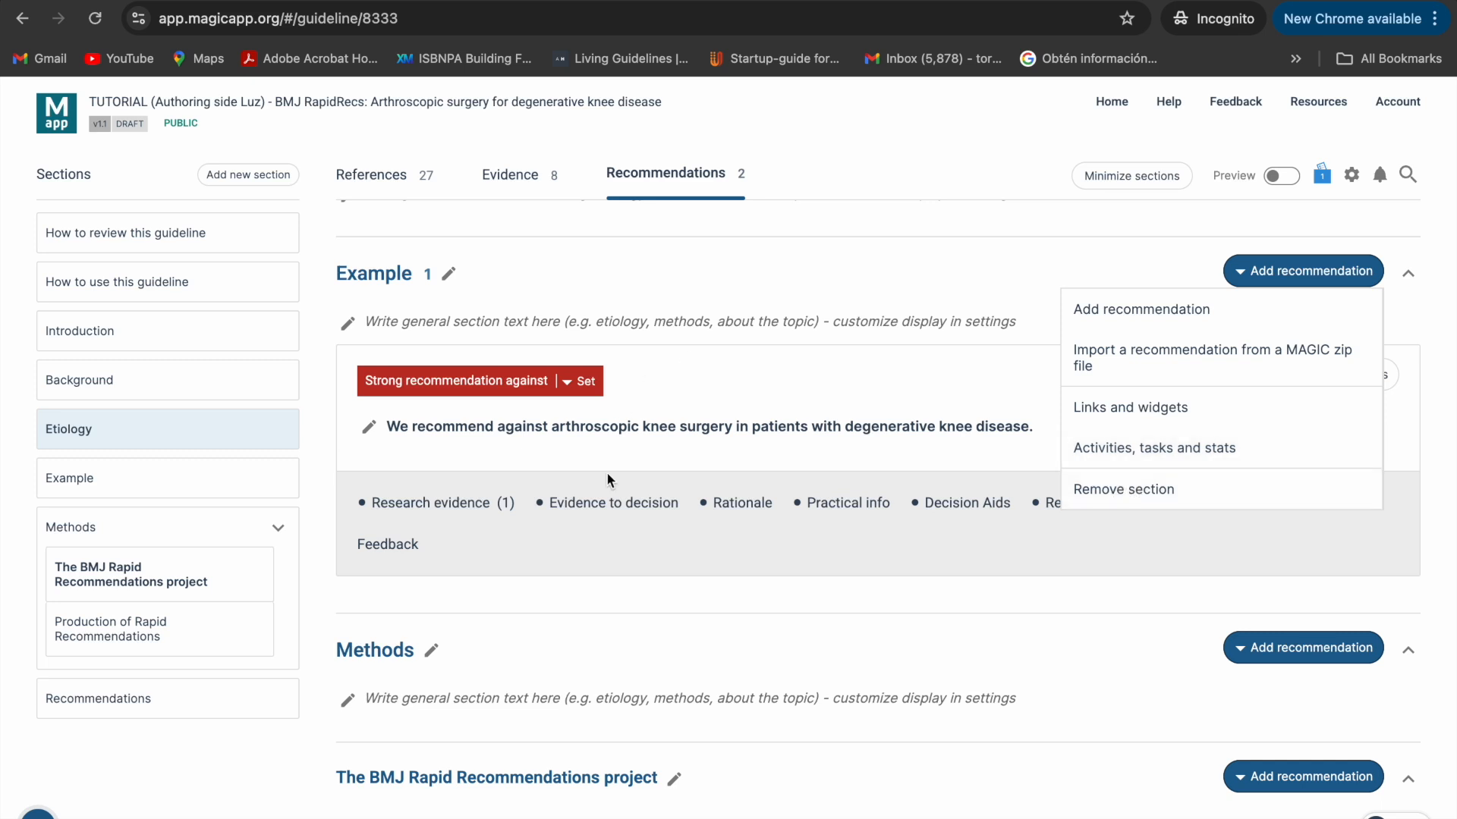
scroll(1067, 645, "down", 10)
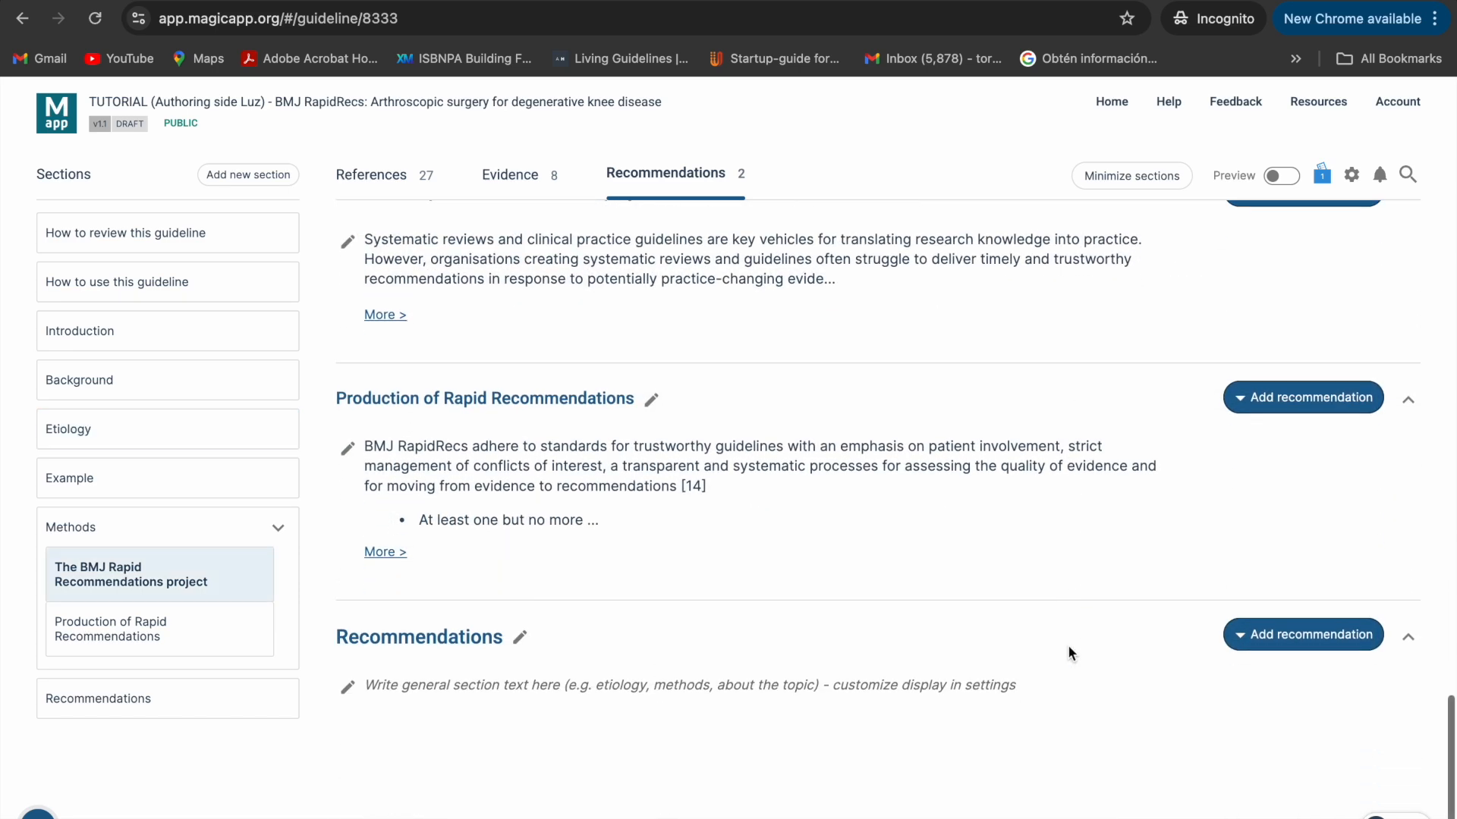
left_click(1271, 641)
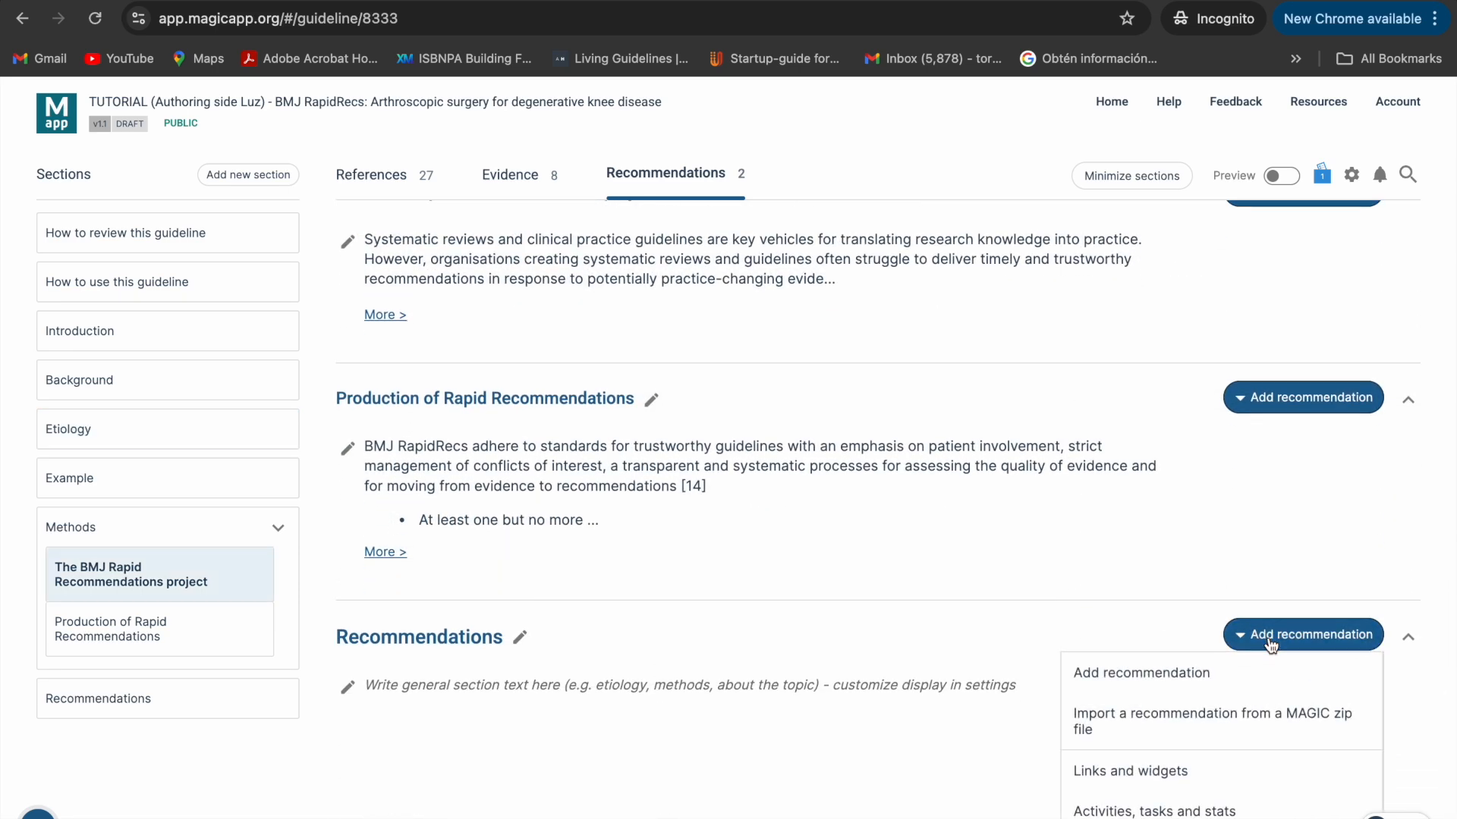
left_click(1151, 674)
scroll(1155, 671, "up", 3)
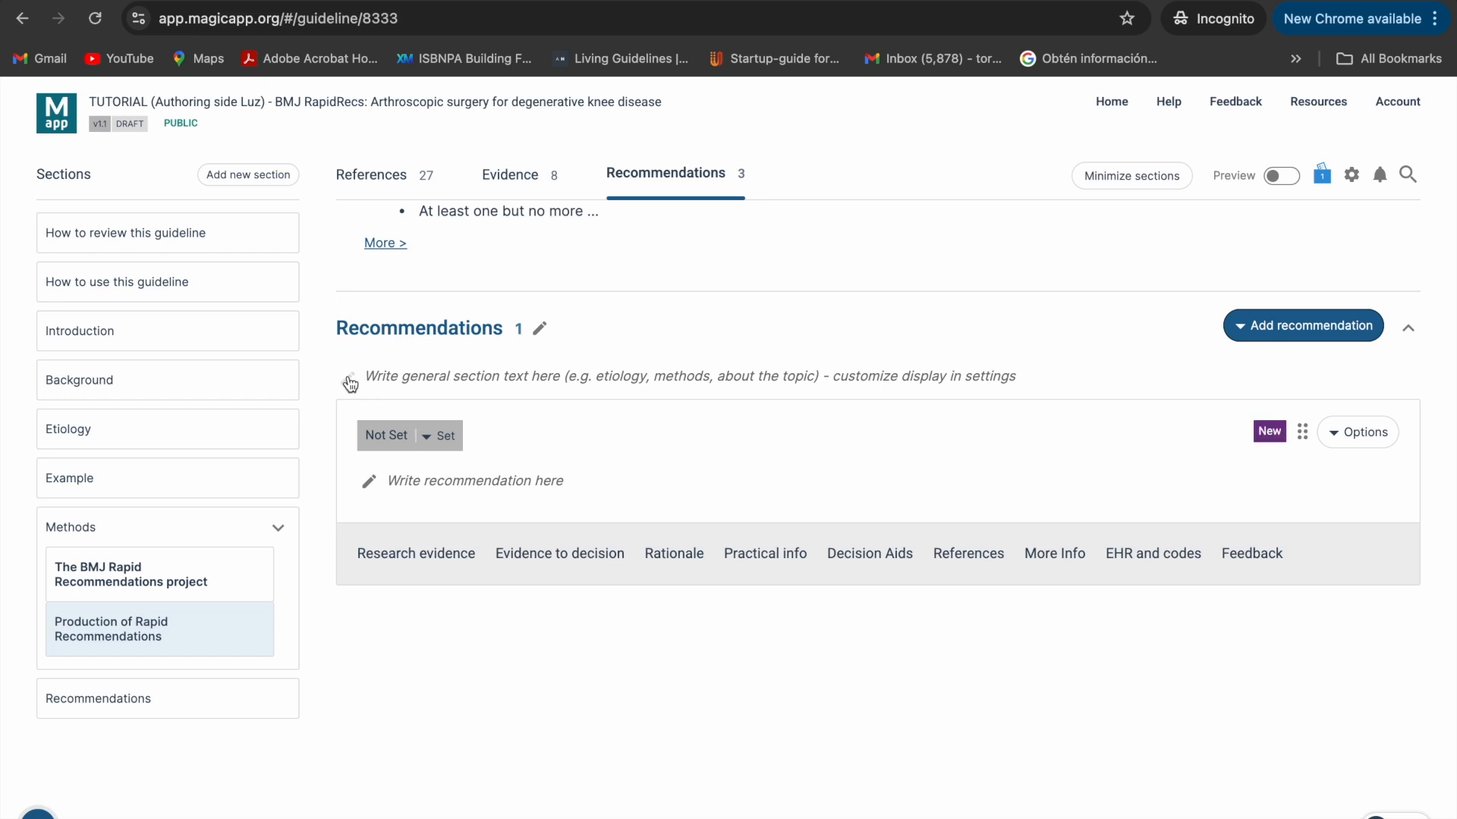
- Paste and save "We recommend against arthroscopic knee surgery in patients with degenerative knee disease." as the recommendation text, and set its strength to Strong recommendation against
left_click(369, 484)
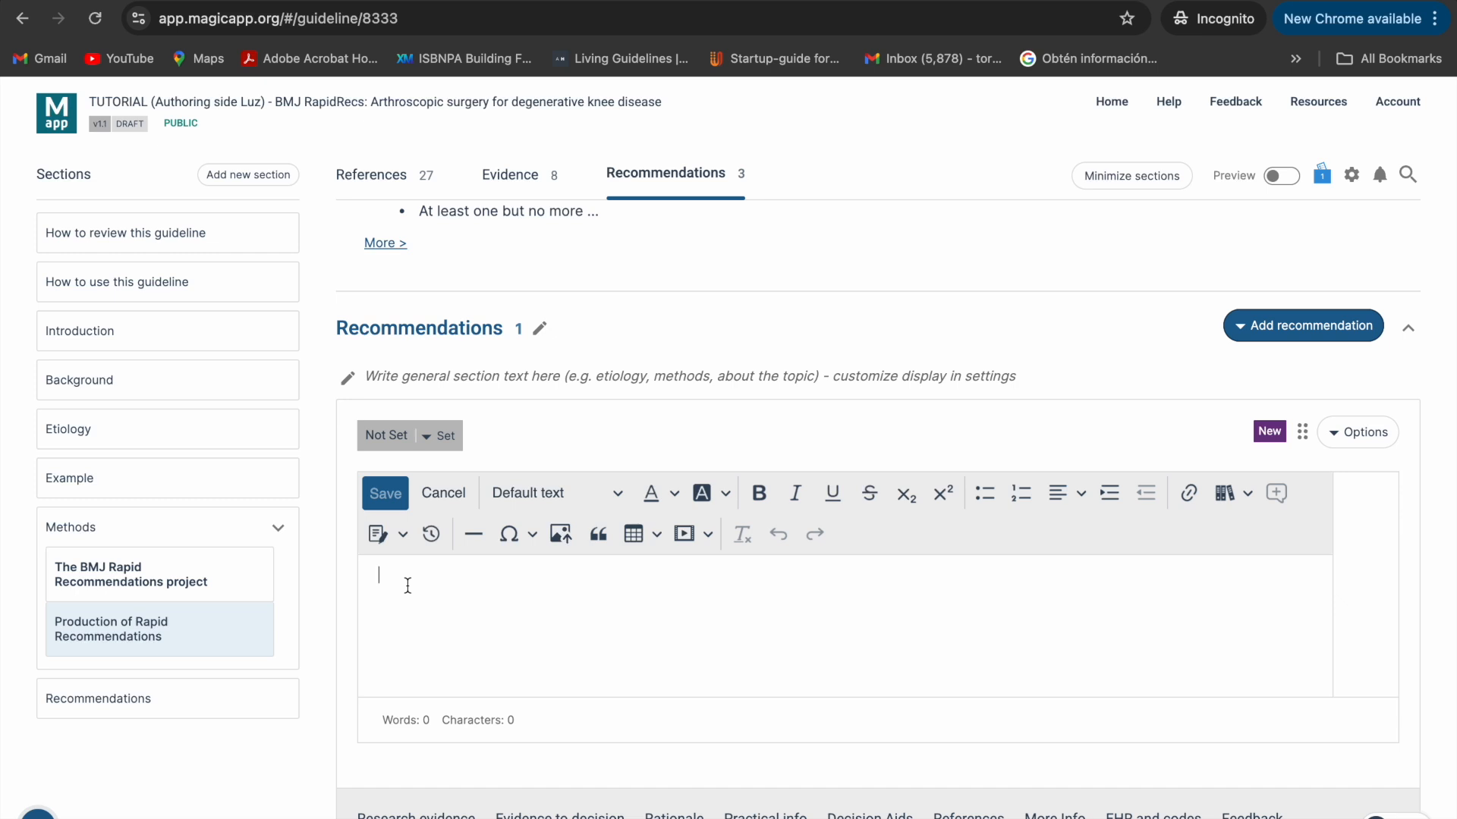
type("We recommend against arthroscopic knee surgery in patients with degenerative knee disease.")
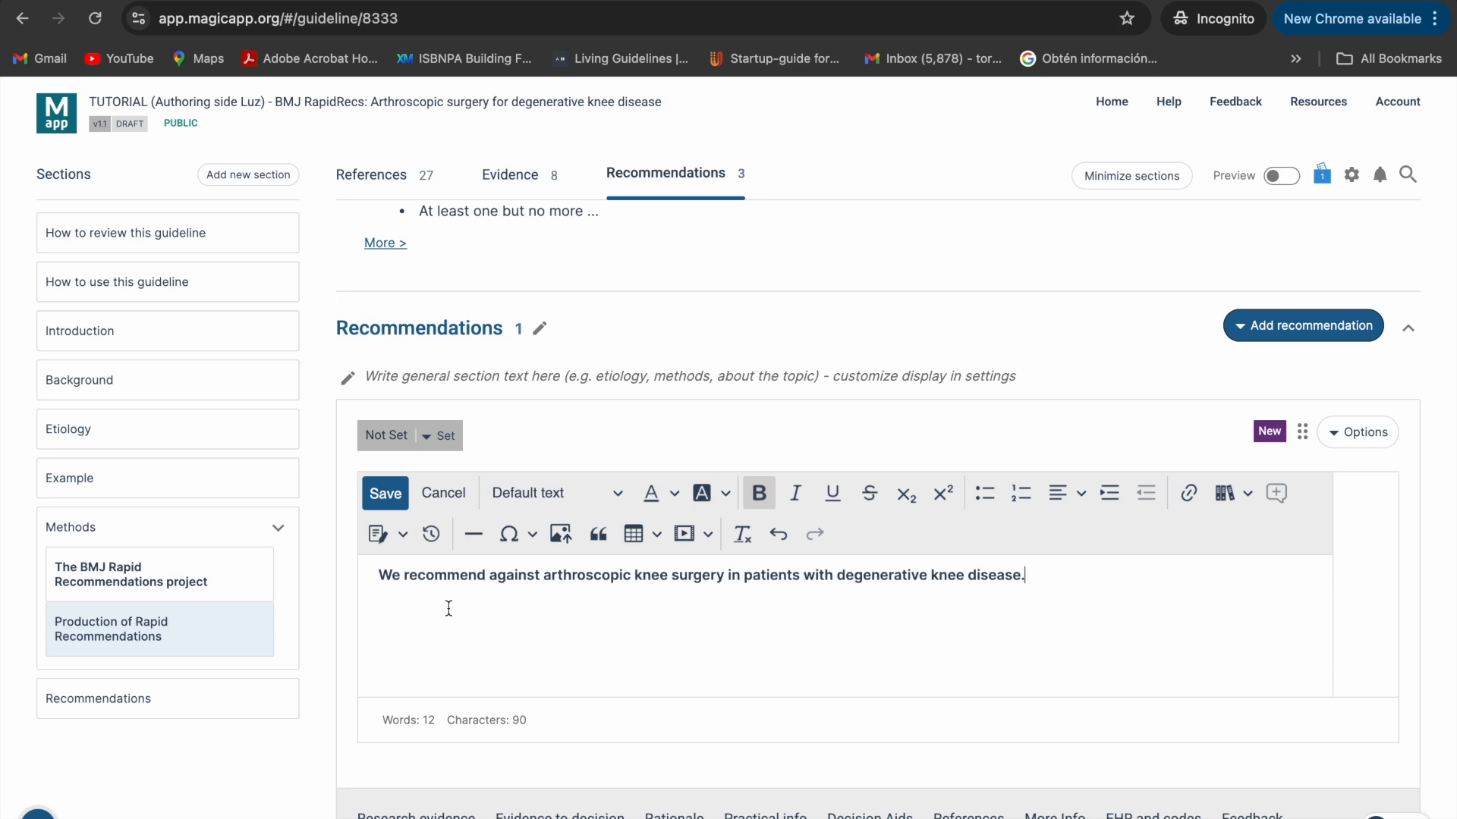
left_click(385, 497)
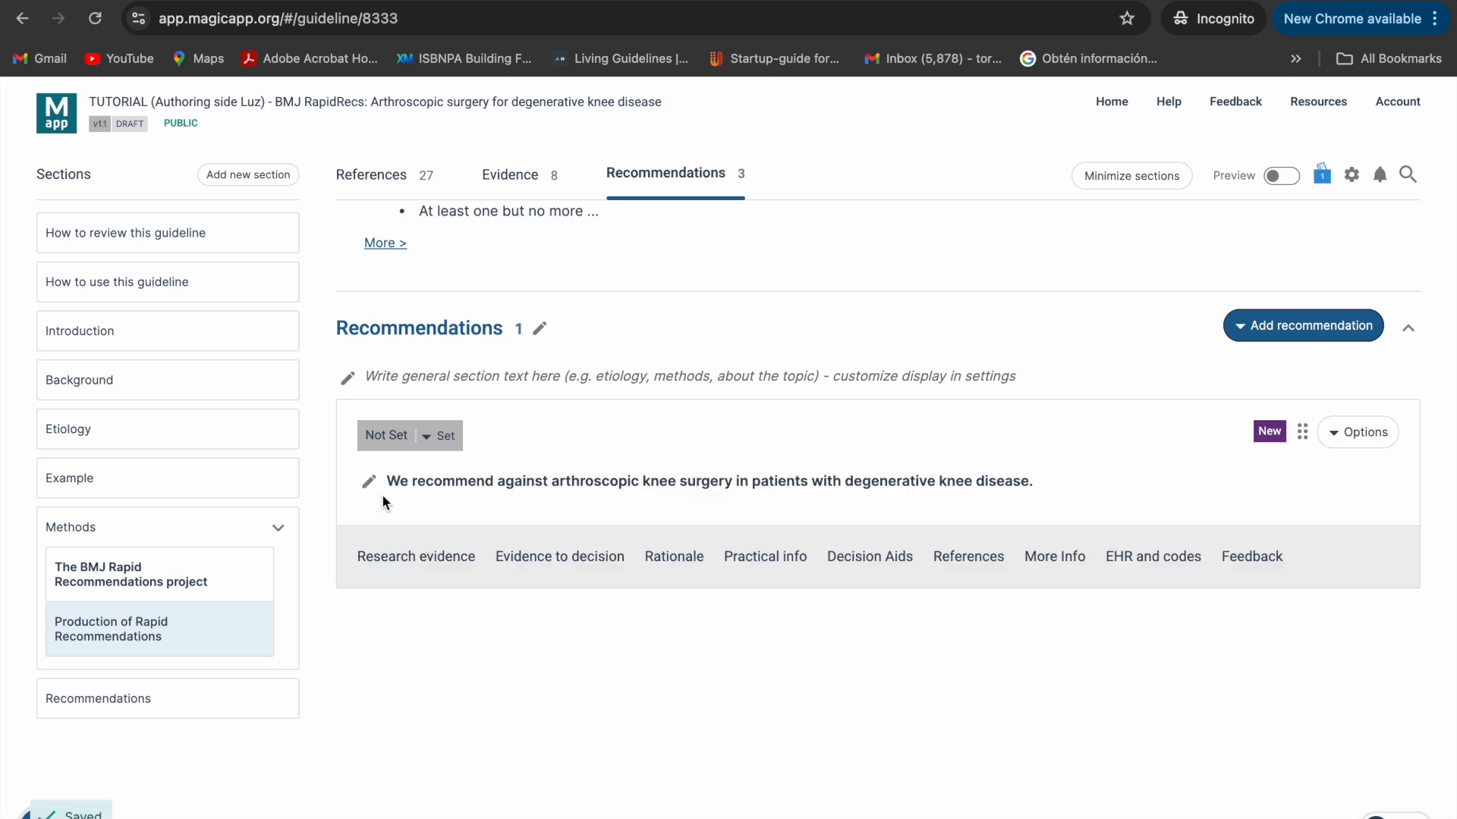
left_click(427, 437)
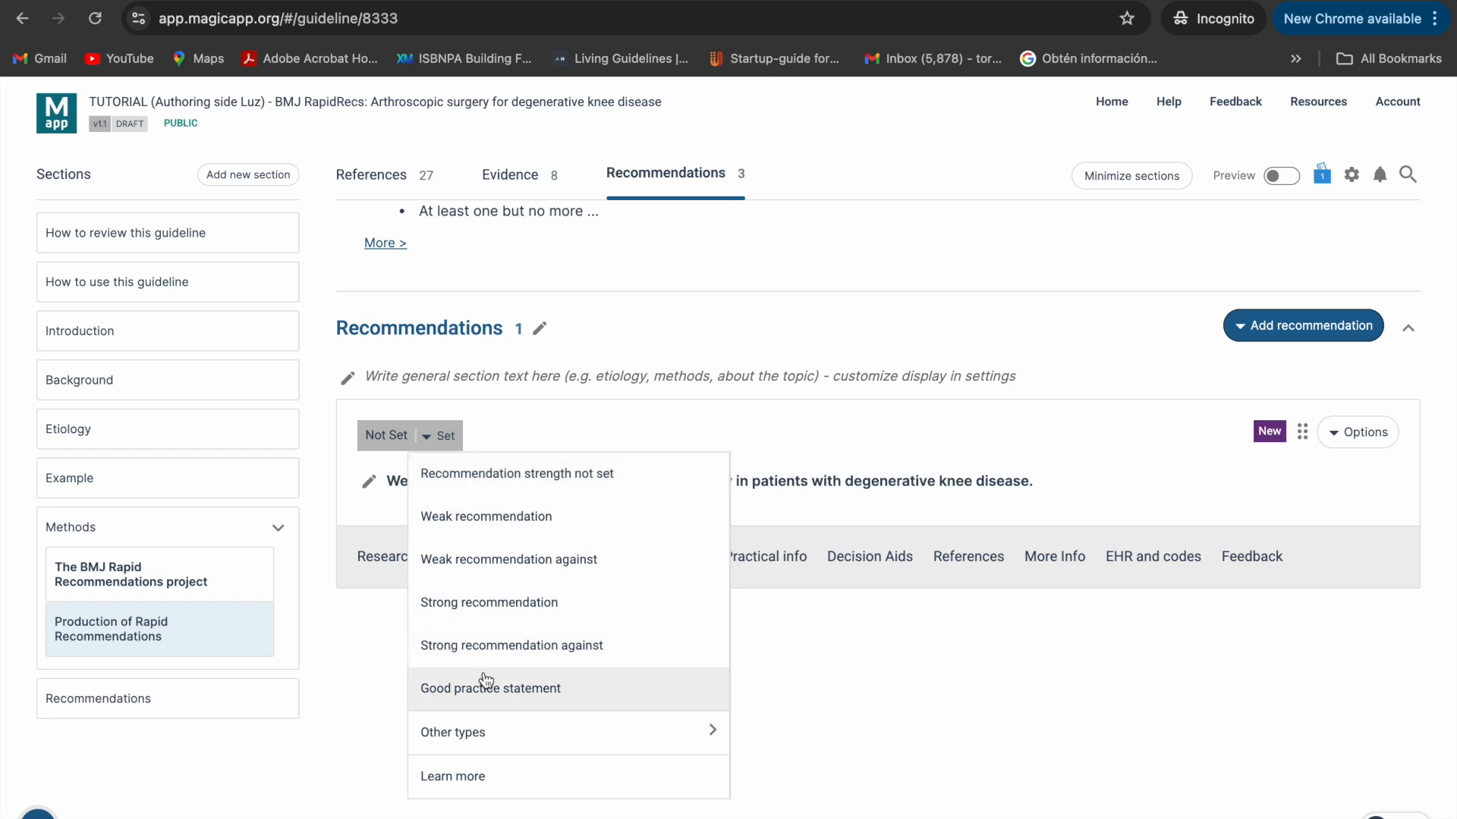
left_click(425, 645)
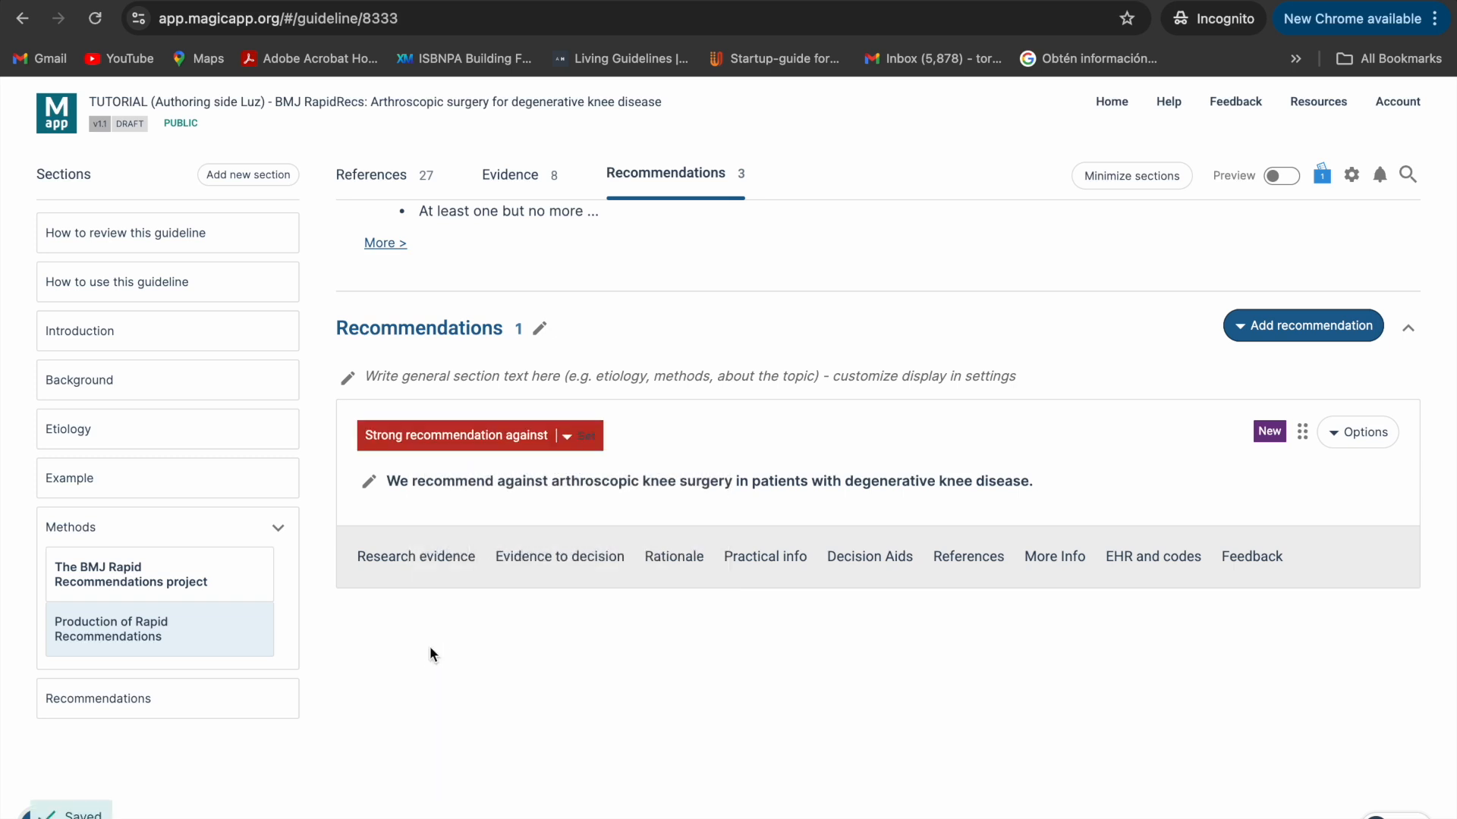
- Add a header reading "This is a header" to the new recommendation and save it
left_click(1358, 434)
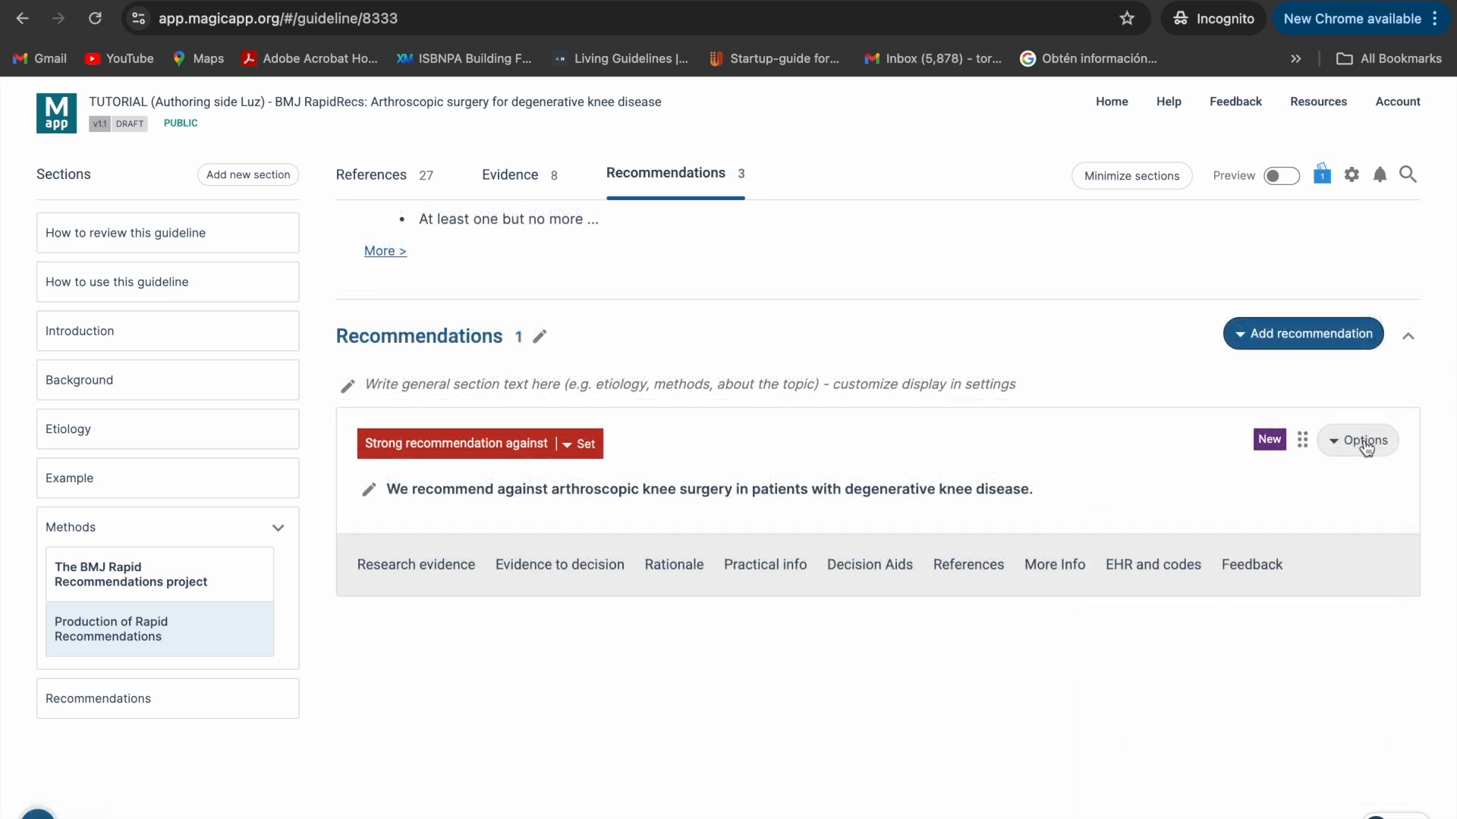
left_click(1352, 444)
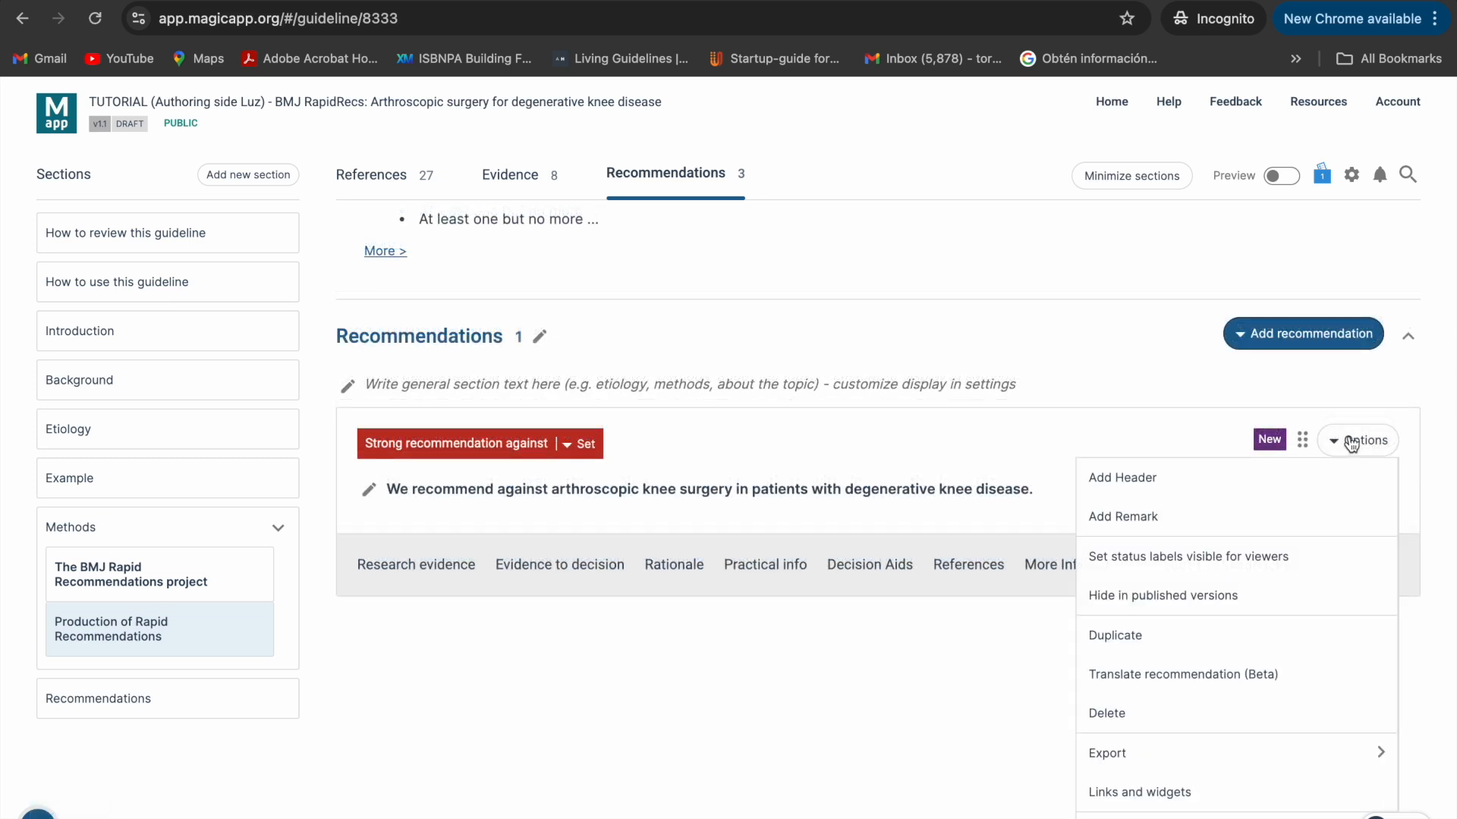
left_click(1158, 477)
left_click(348, 422)
type("This is a header")
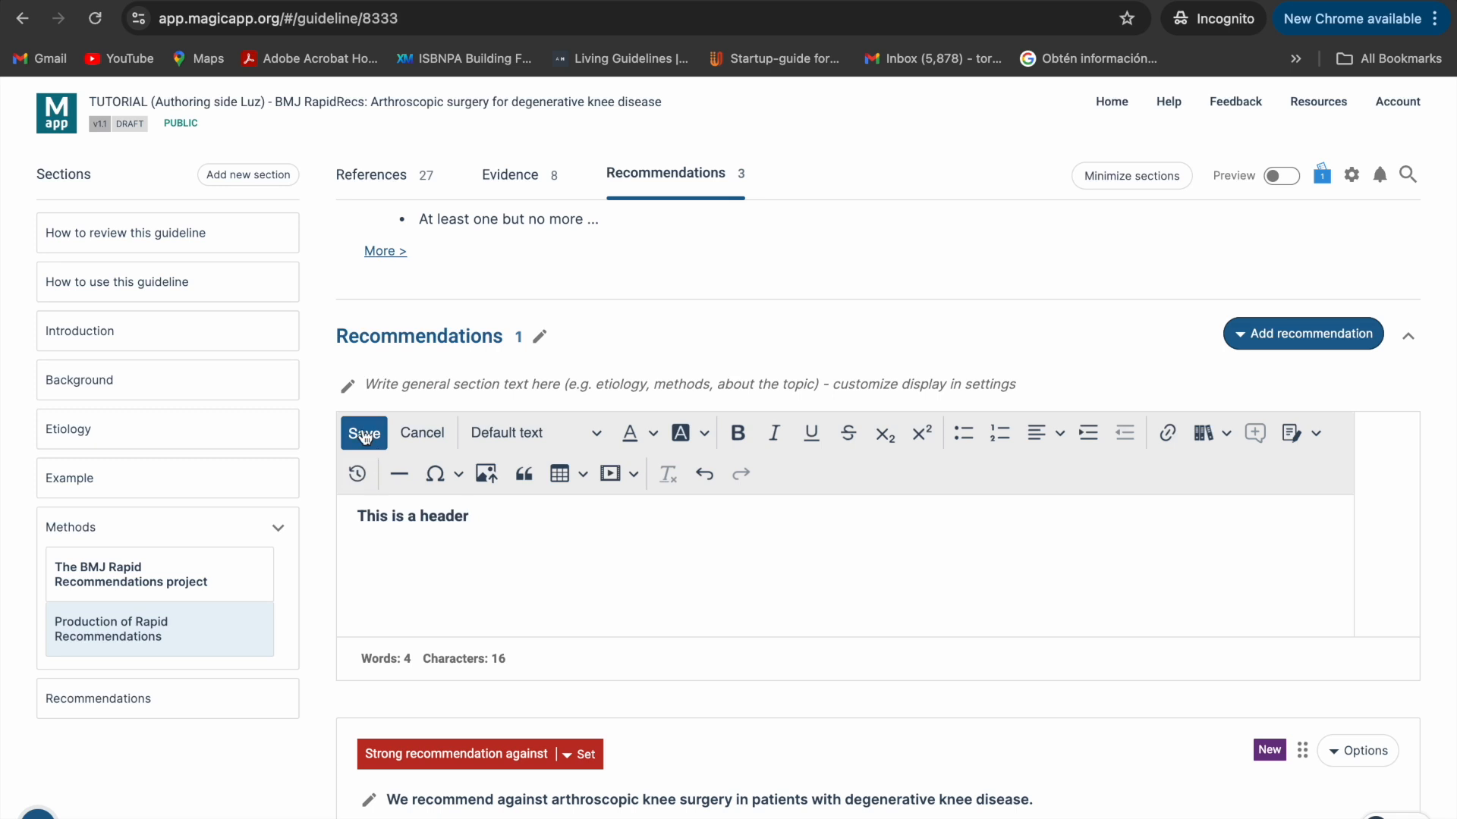
left_click(364, 437)
- Add a remark reading "This is a remark" to the new recommendation and save it
left_click(1354, 480)
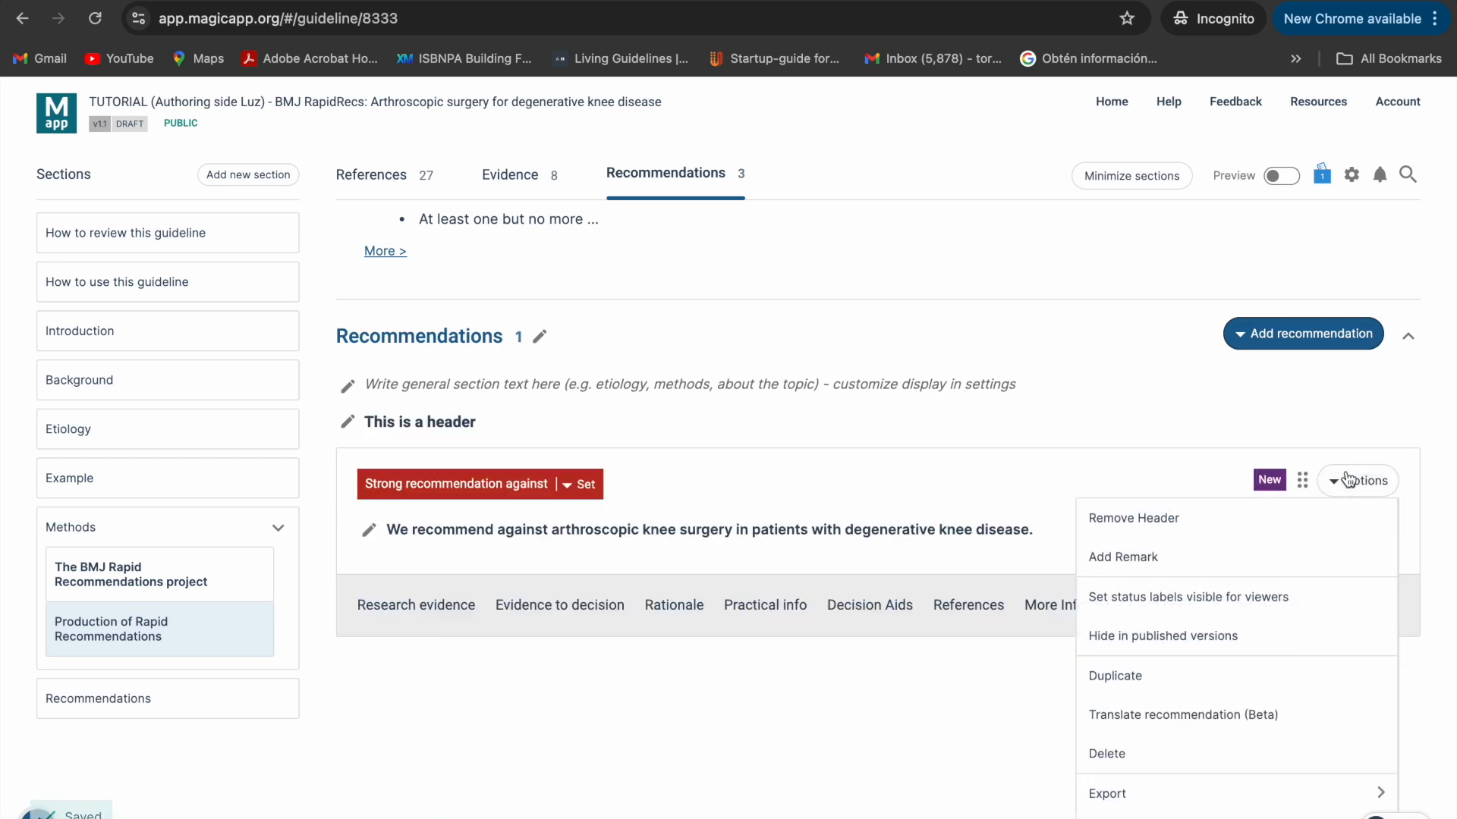
left_click(1234, 559)
left_click(368, 601)
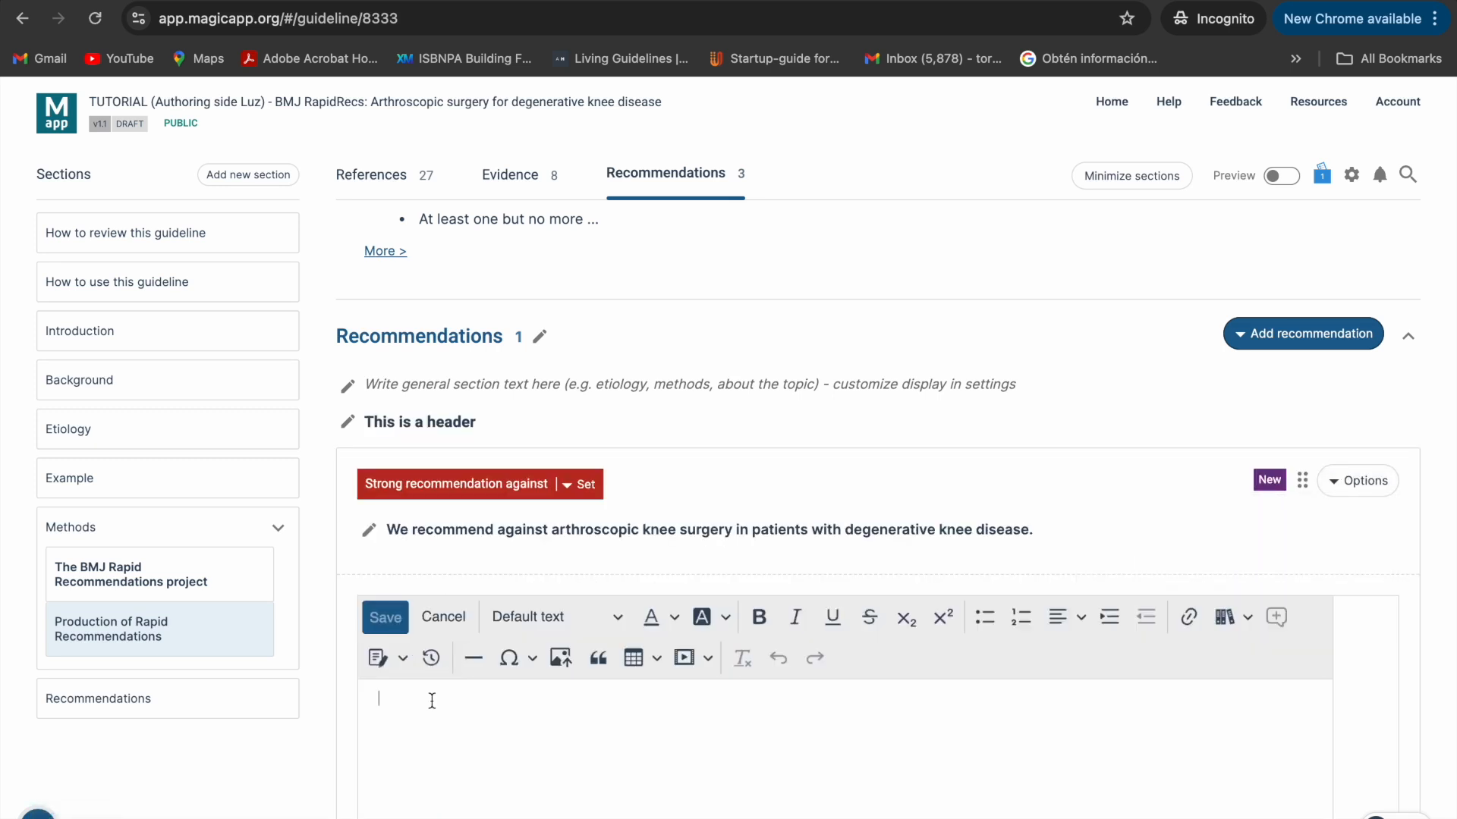
type("This is a remark")
left_click(385, 616)
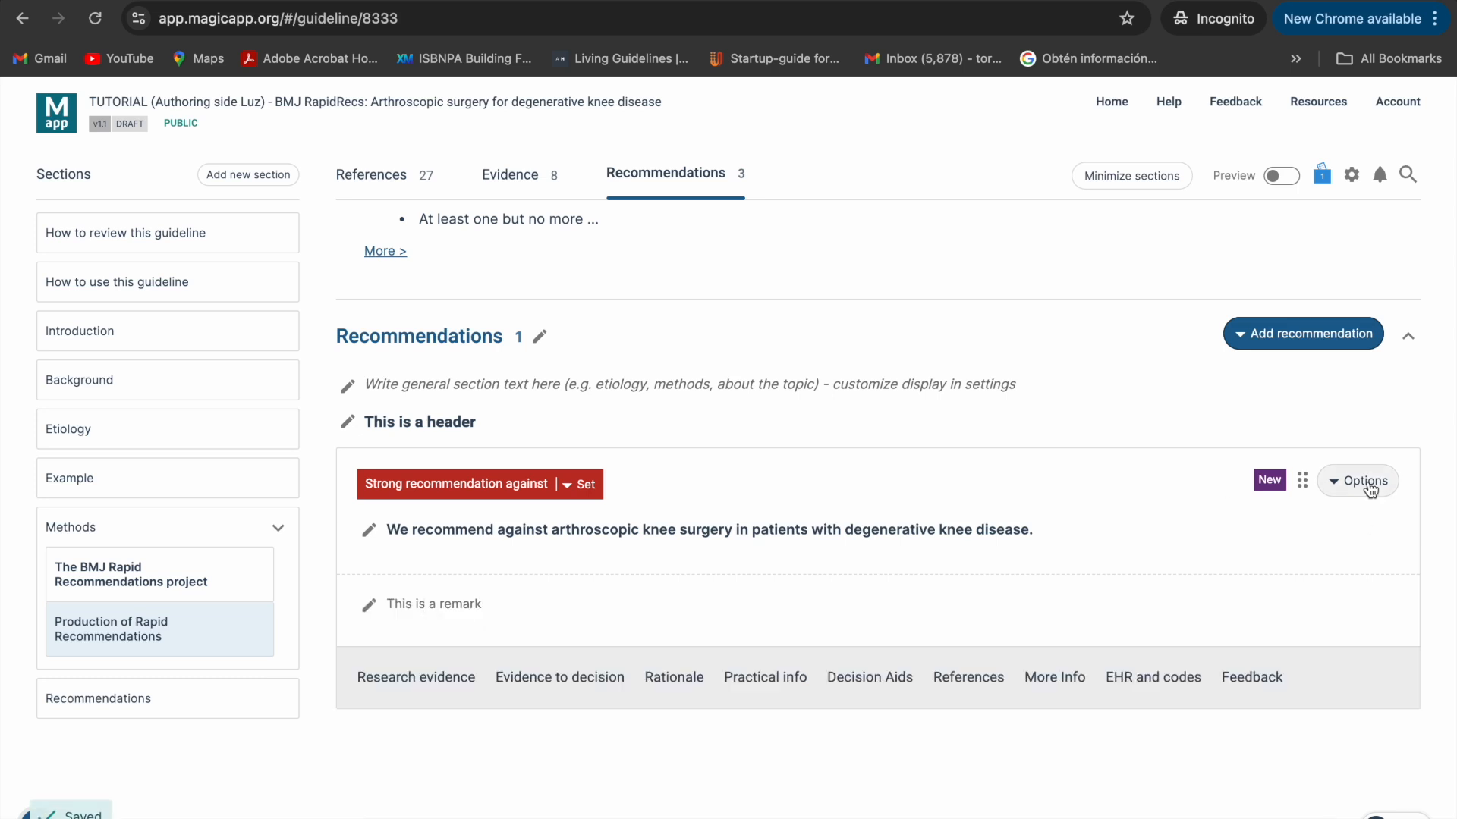
- Set the new recommendation's viewer-visible status label to Updated
left_click(1364, 482)
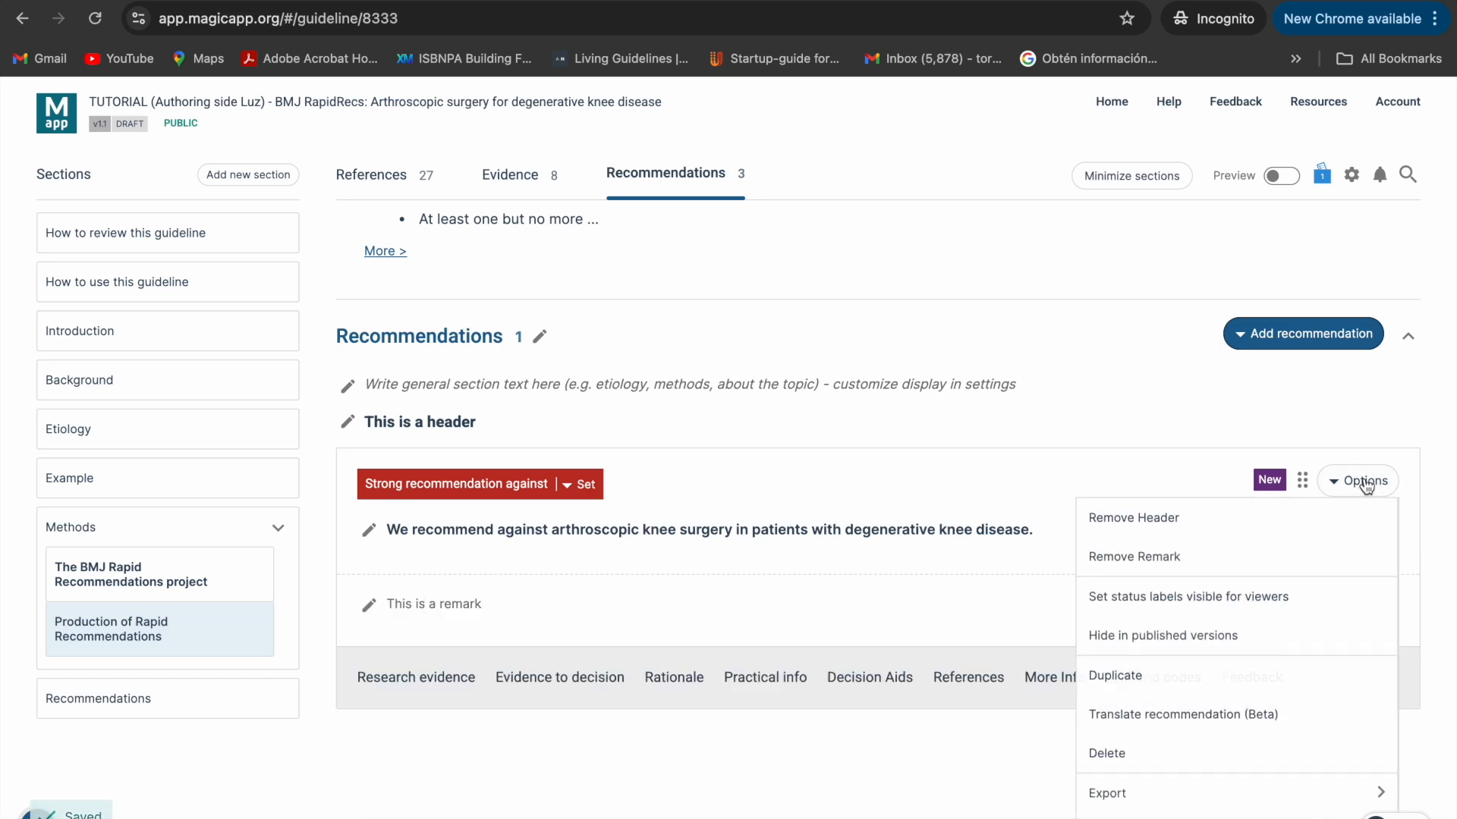
left_click(1345, 592)
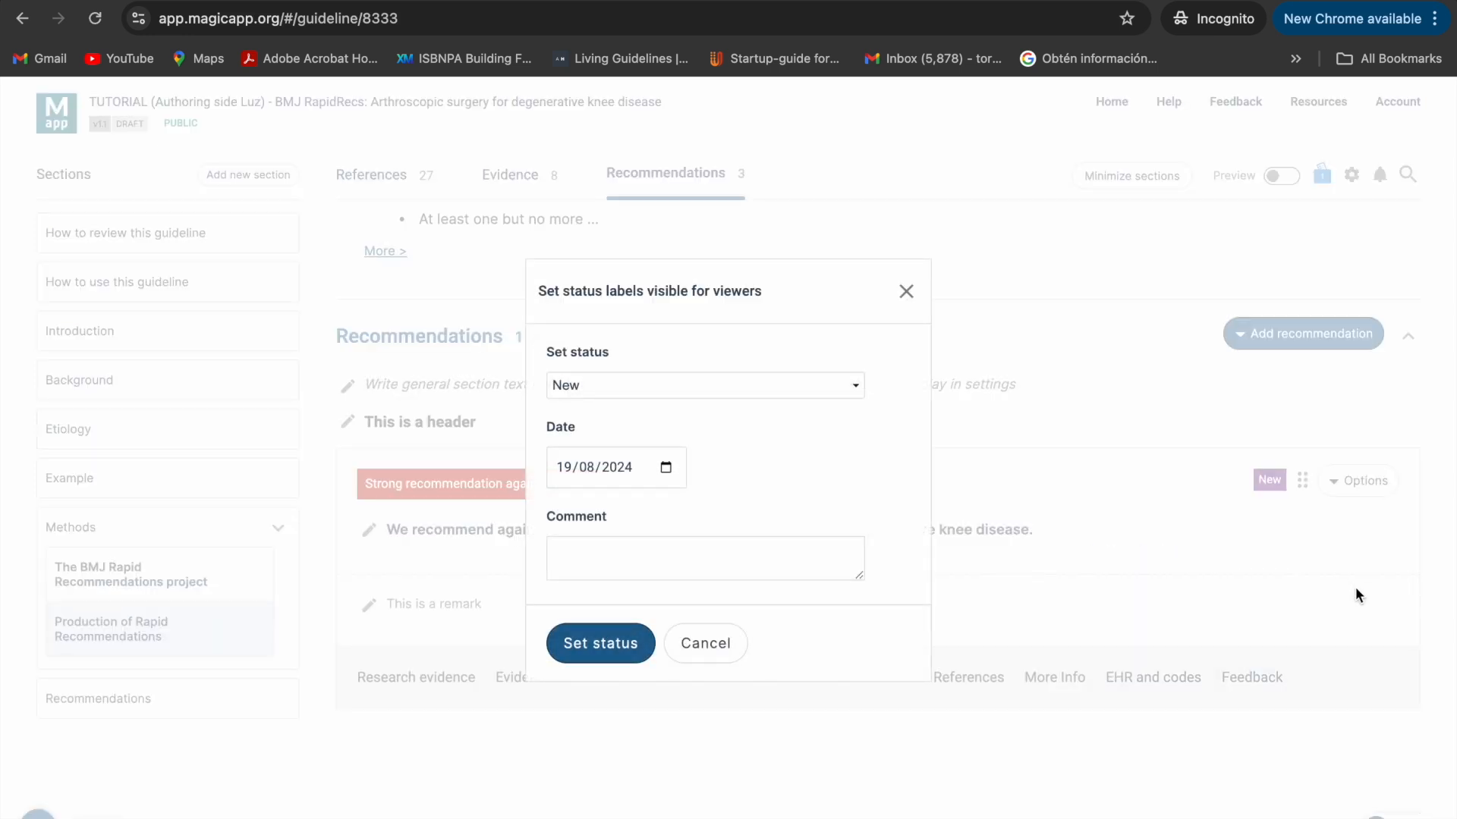
left_click(618, 385)
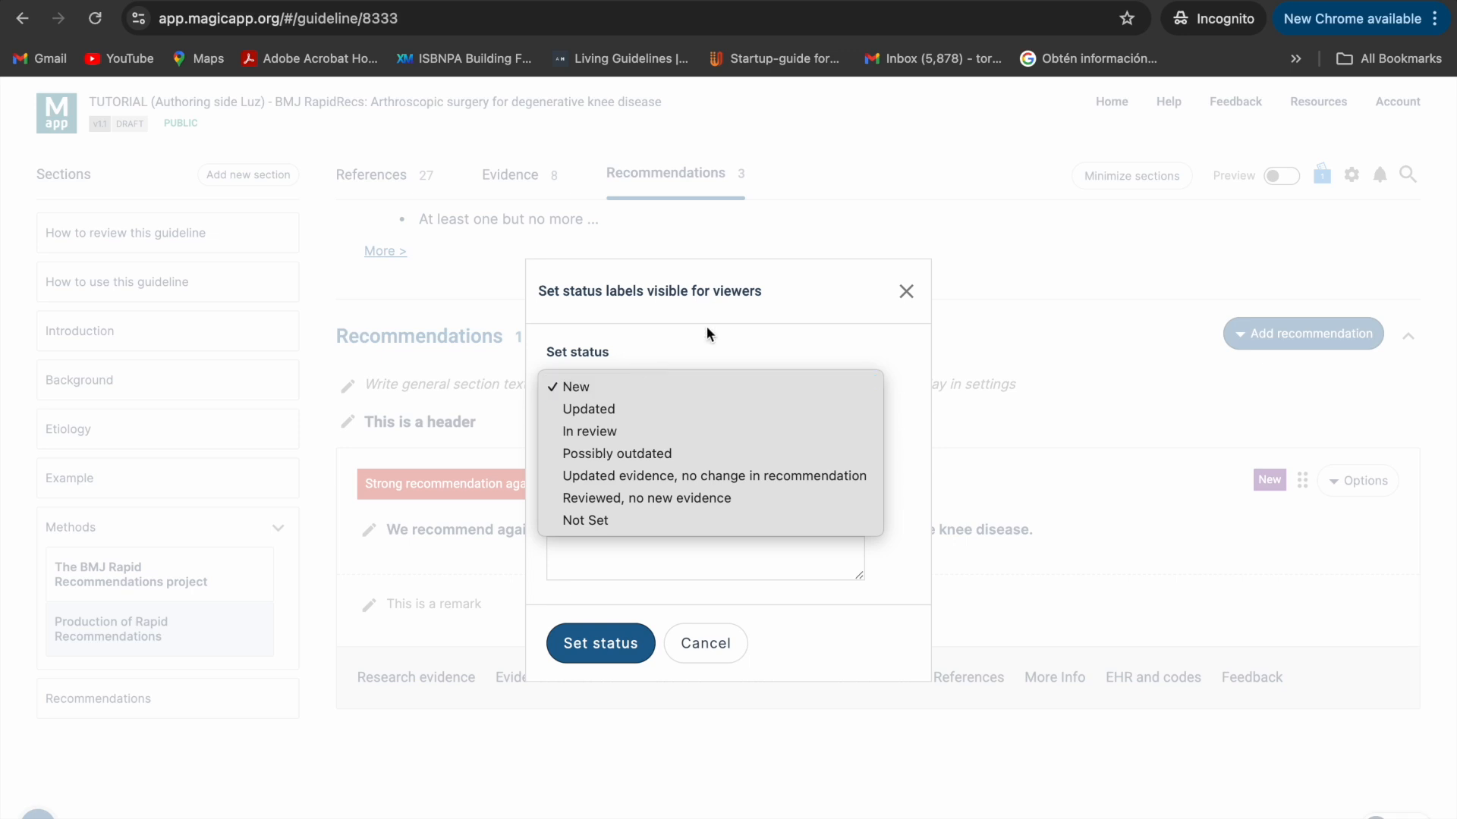
left_click(599, 407)
left_click(608, 651)
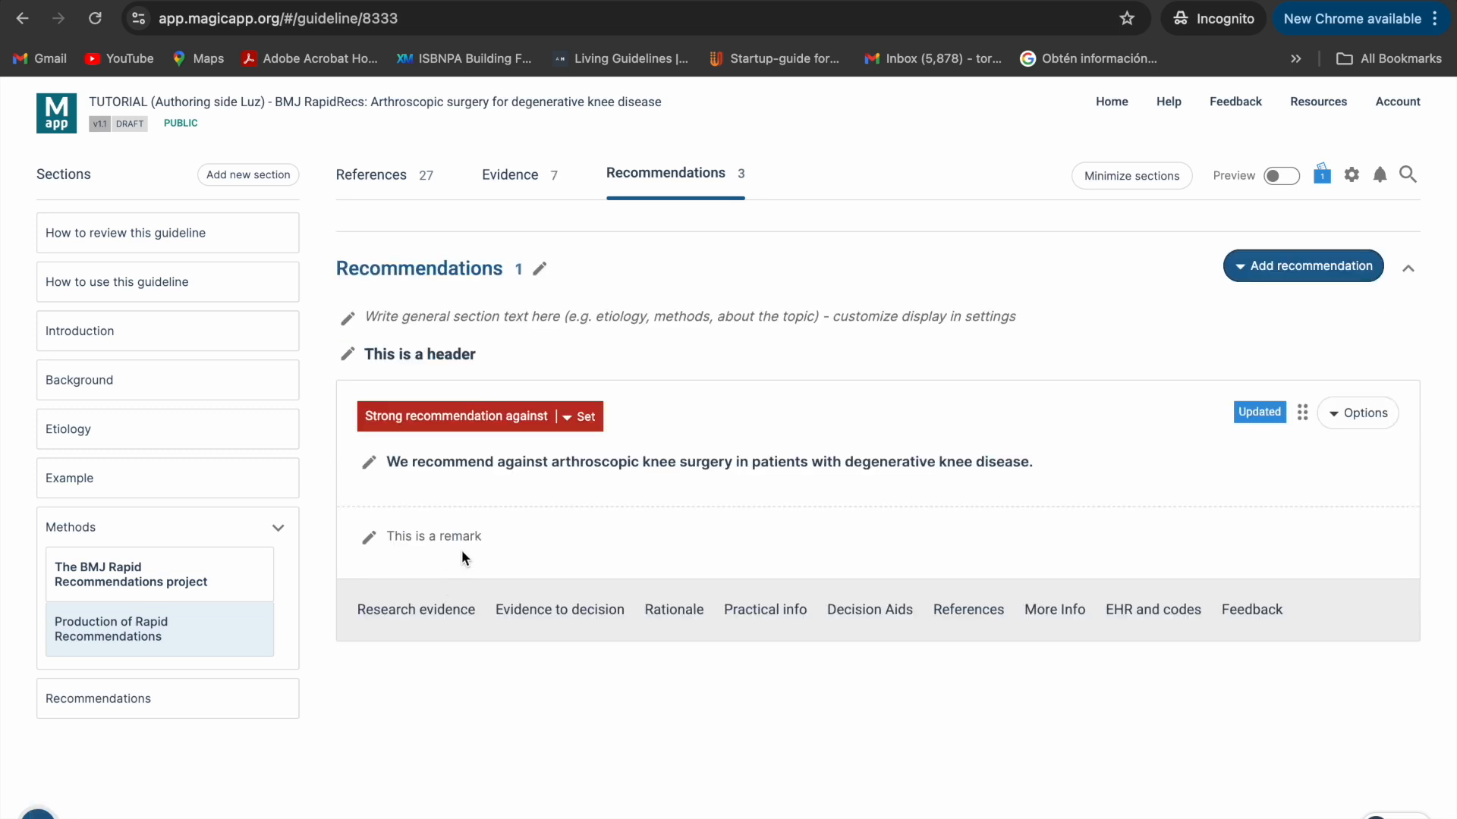
- Link the five-outcome "Arthroscopy vs Conservative management" key outcomes evidence to the recommendation as research evidence
scroll(461, 558, "down", 1)
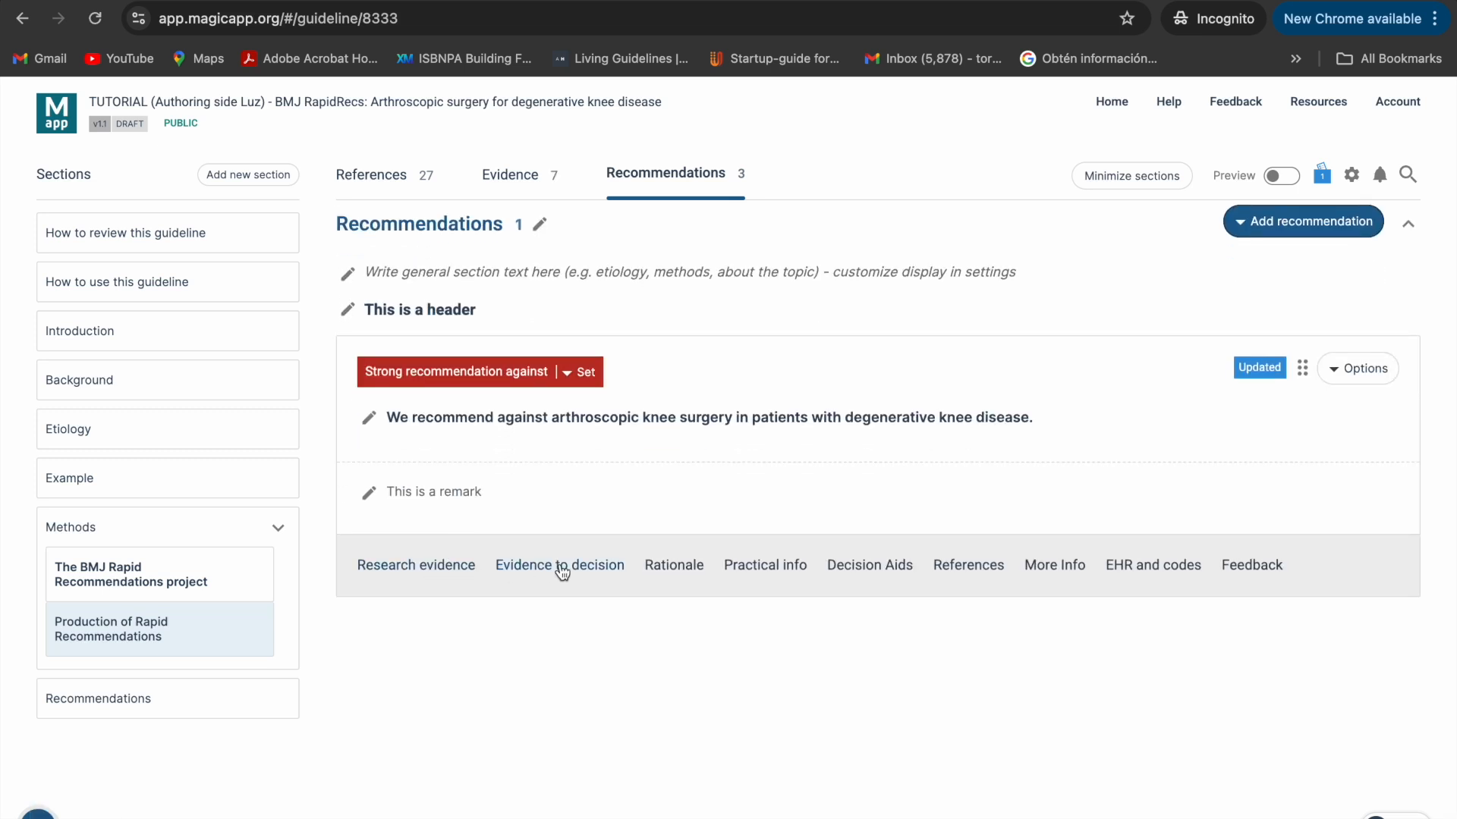
left_click(383, 573)
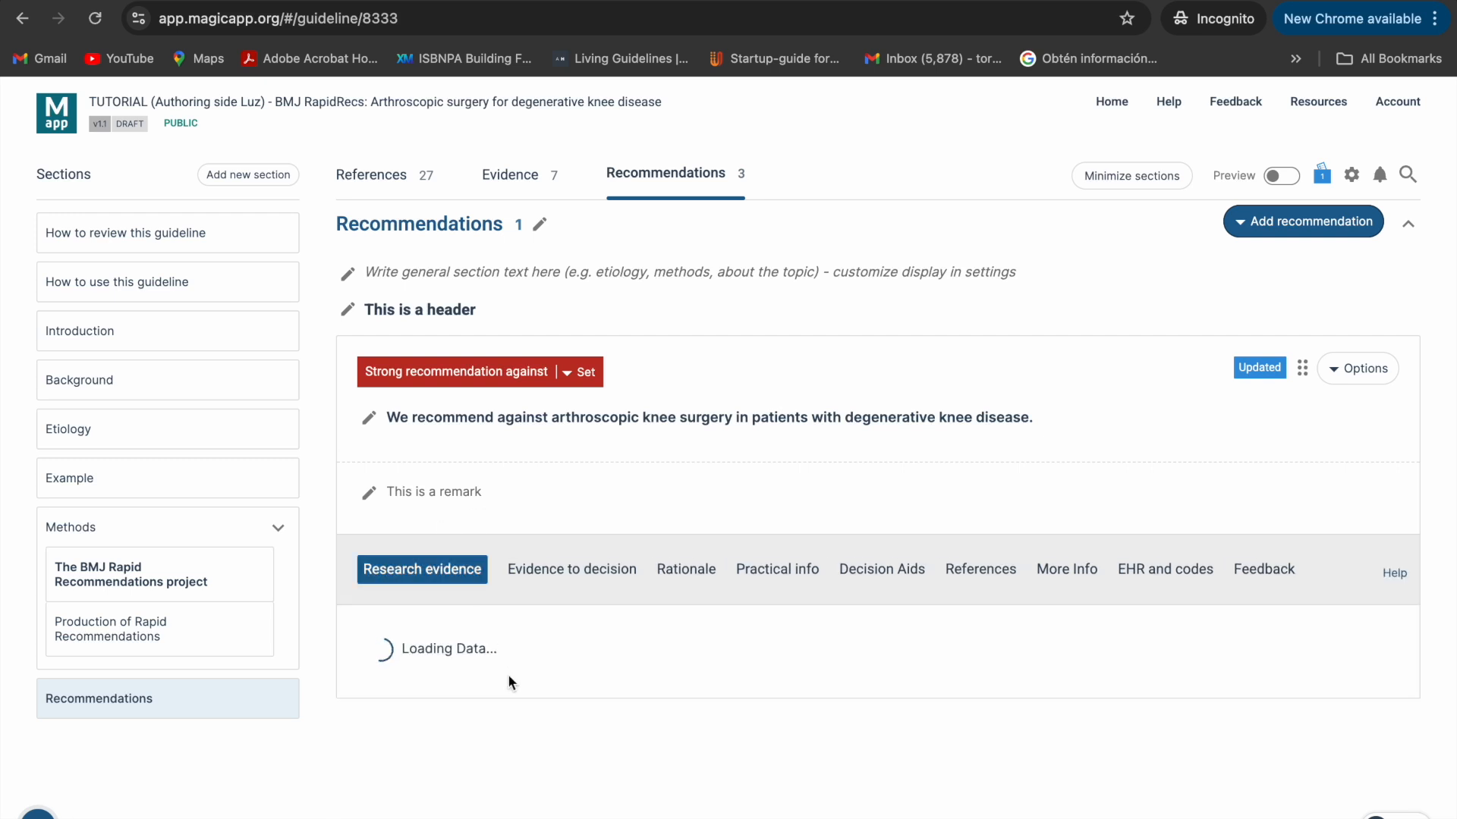
scroll(508, 681, "down", 3)
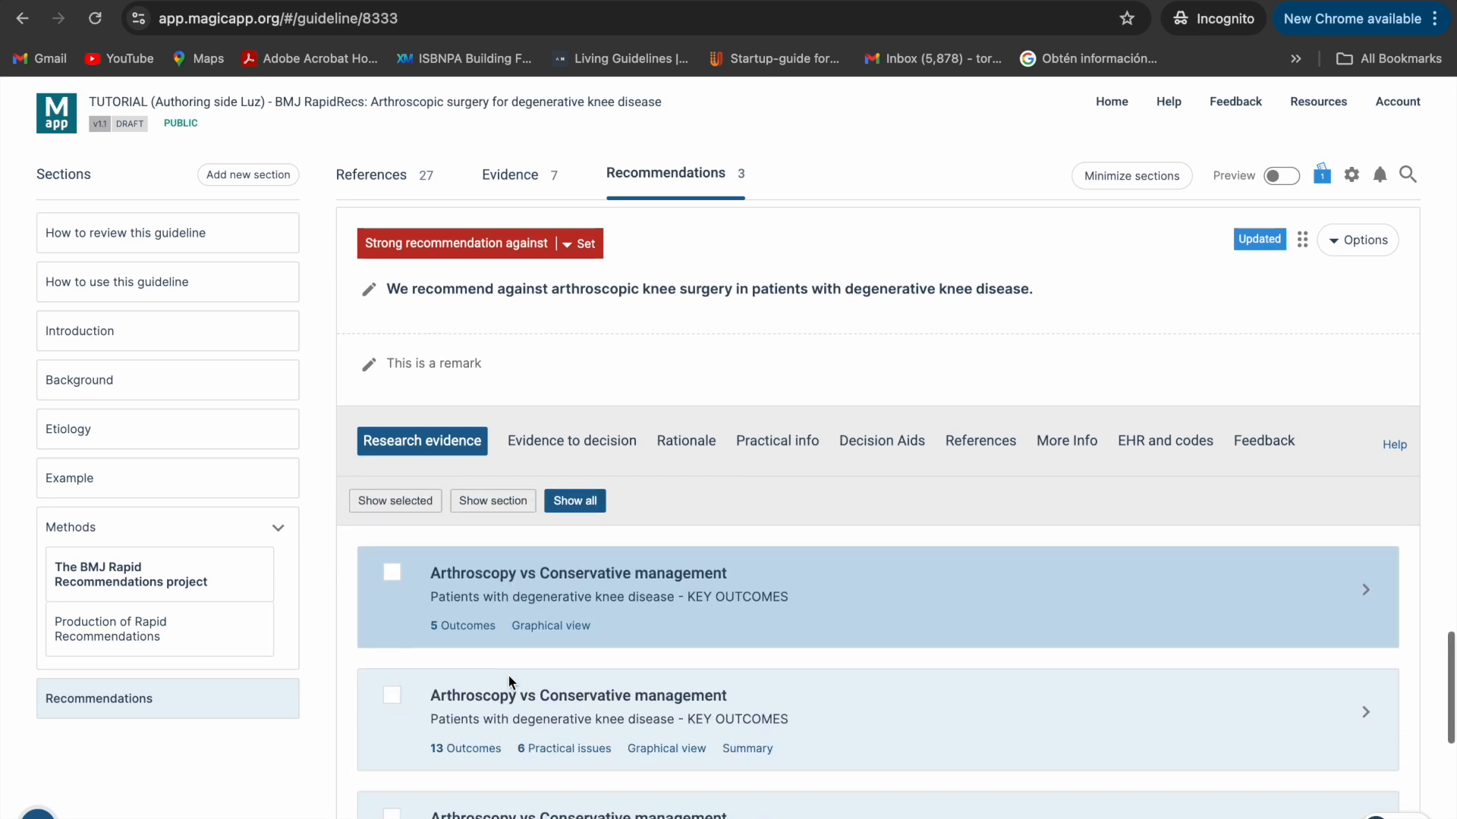
scroll(510, 681, "down", 1)
scroll(510, 681, "up", 1)
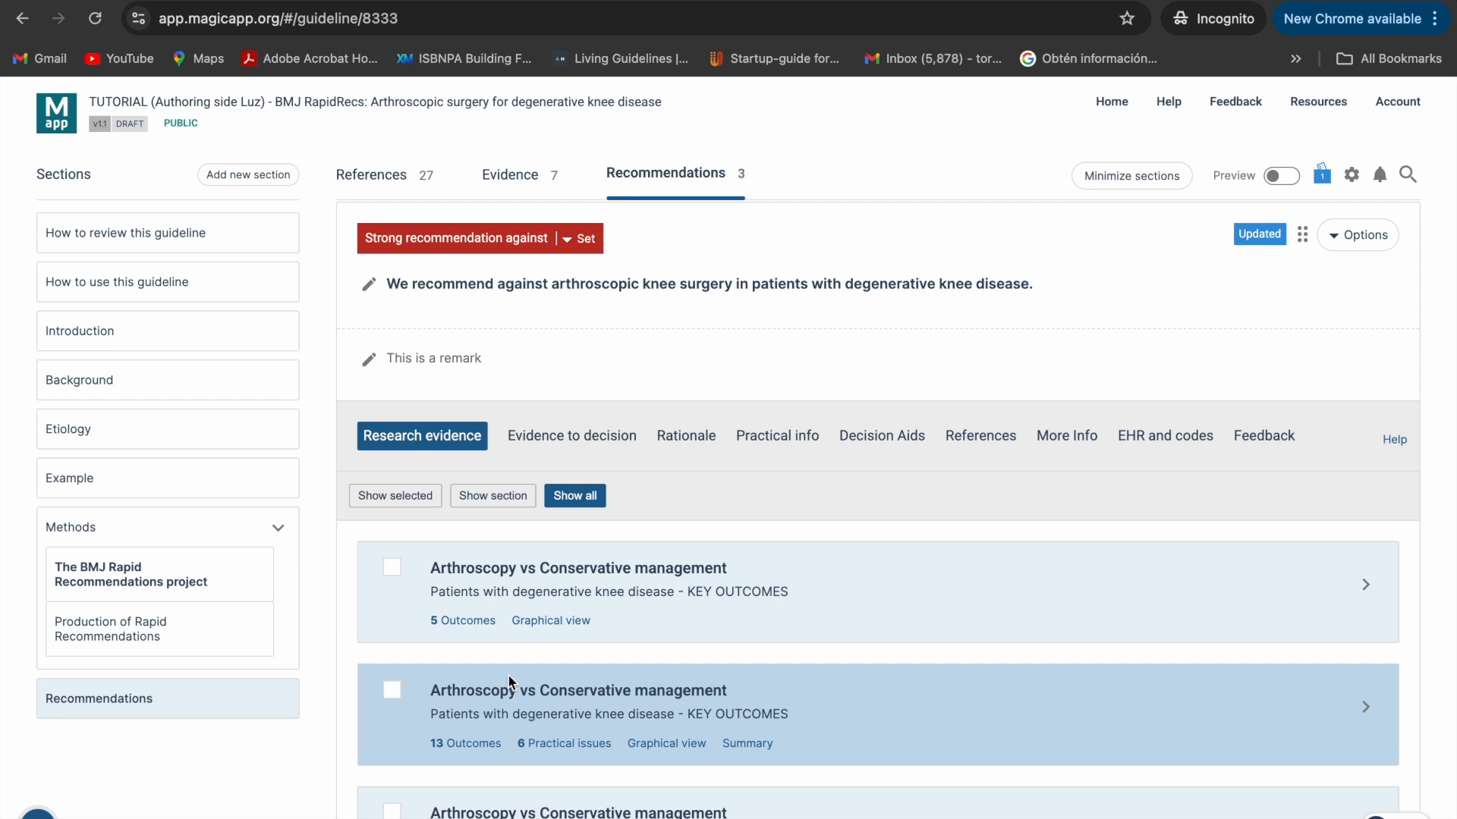
scroll(508, 673, "down", 1)
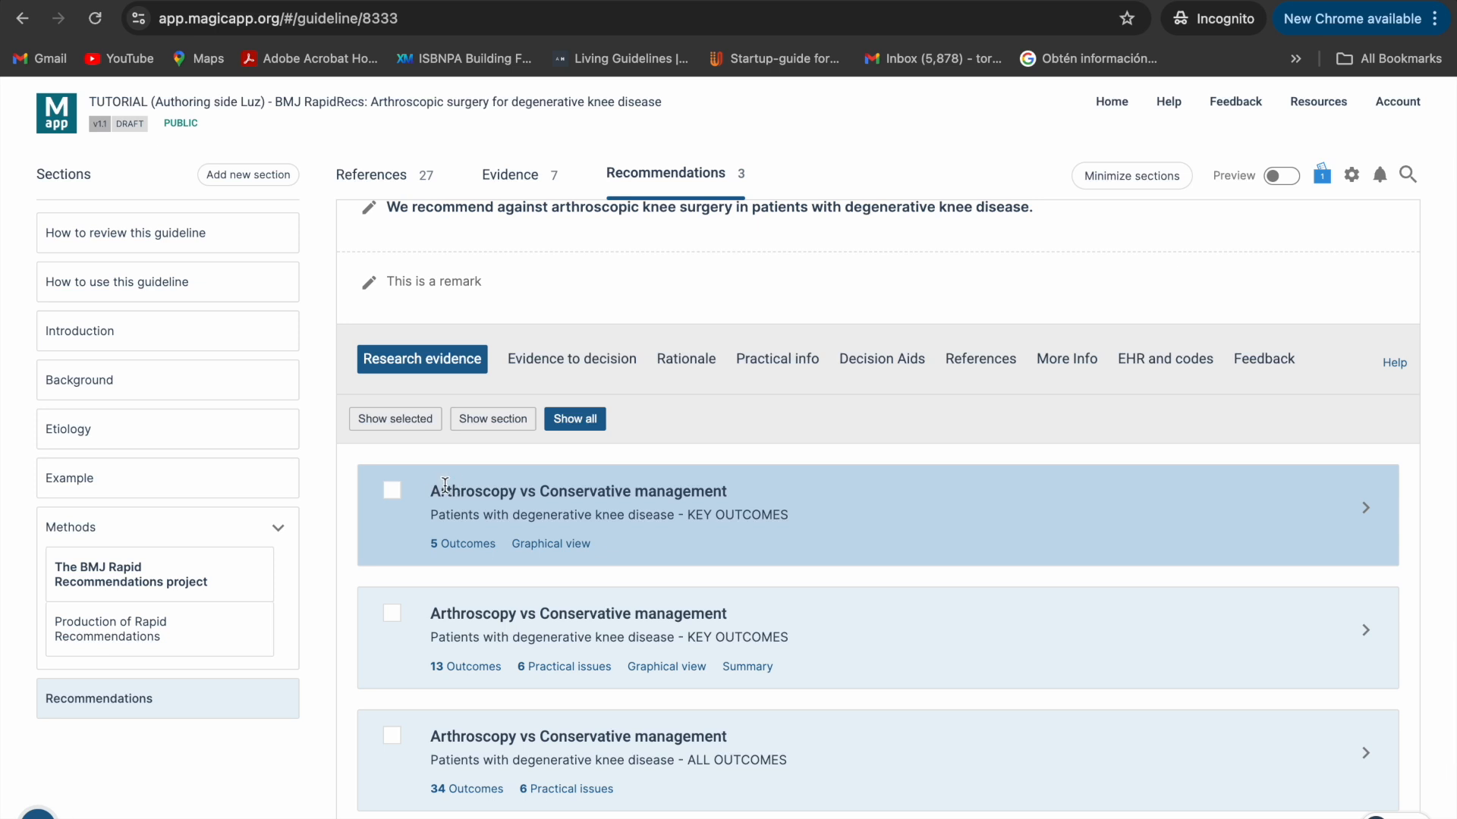
left_click(392, 492)
- Examine the list of available evidence and the outcomes table of the linked Arthroscopy vs Conservative management comparison, and collapse the table
scroll(582, 615, "down", 3)
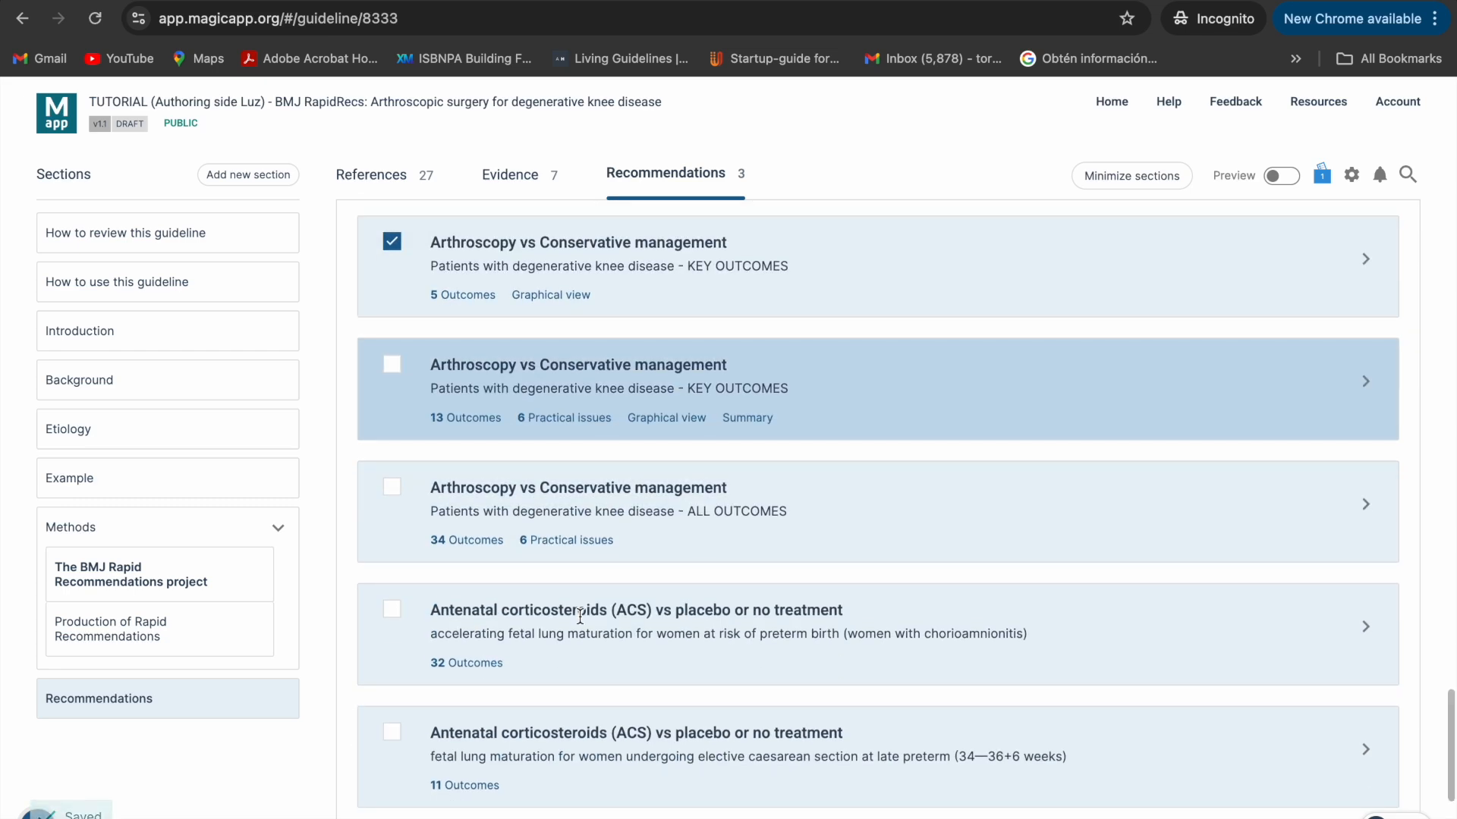
scroll(579, 616, "up", 3)
scroll(580, 616, "up", 3)
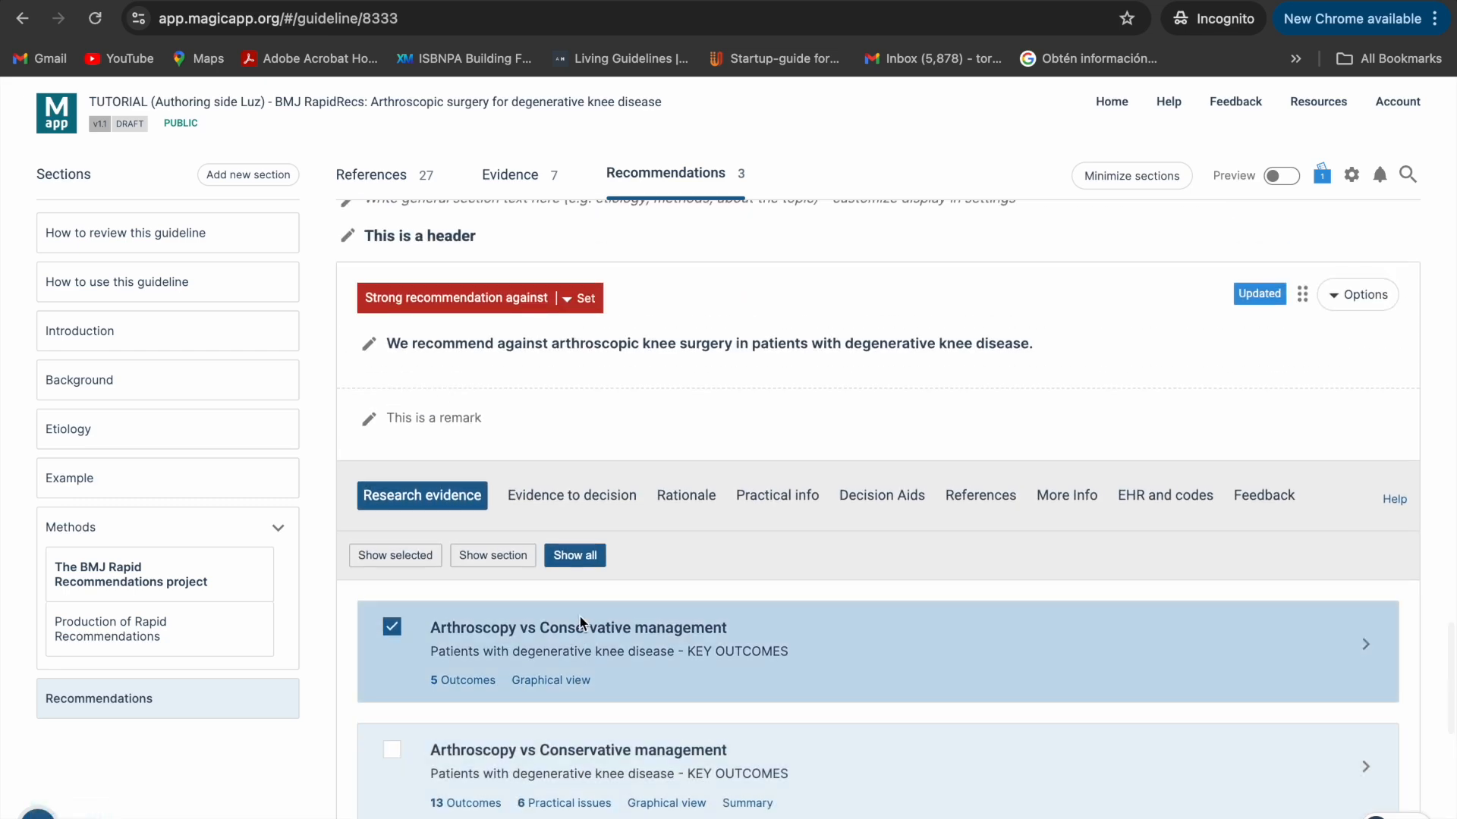
left_click(606, 603)
scroll(603, 618, "down", 2)
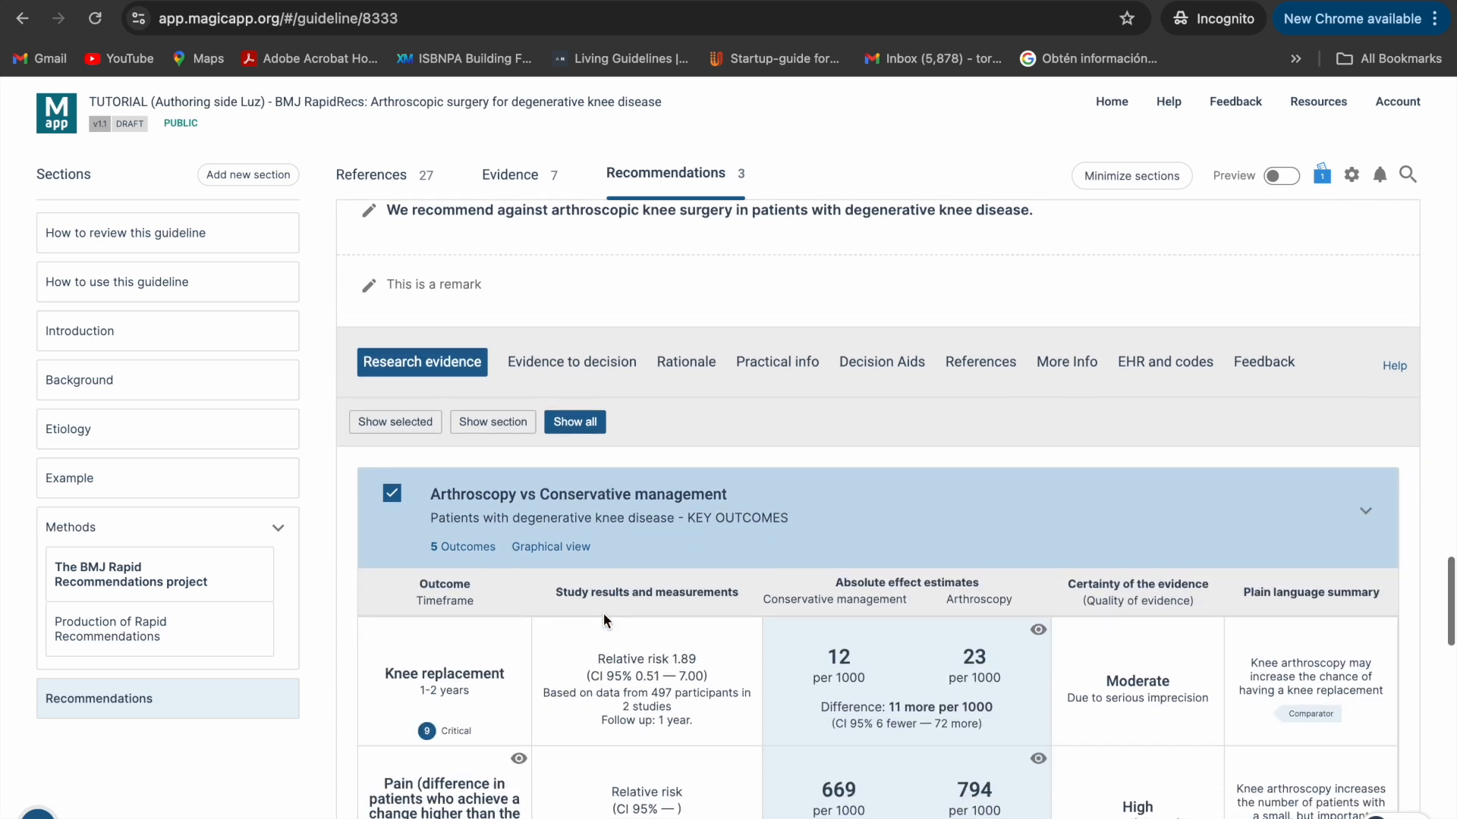
scroll(603, 613, "down", 1)
scroll(603, 613, "up", 2)
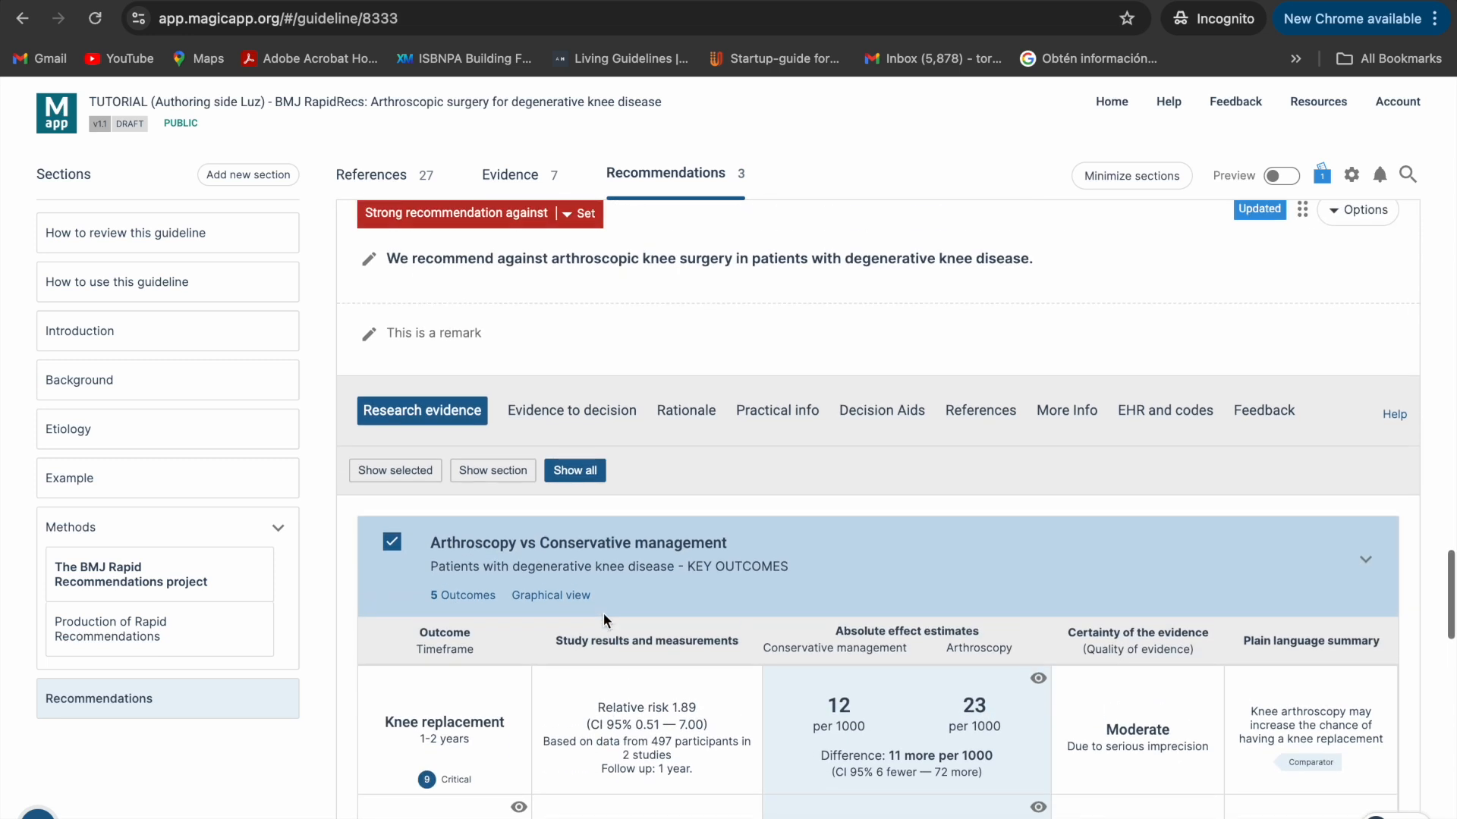
left_click(614, 546)
- Open the recommendation's Evidence to decision content, check the available framework types, and review the GRADE summary factors
left_click(559, 414)
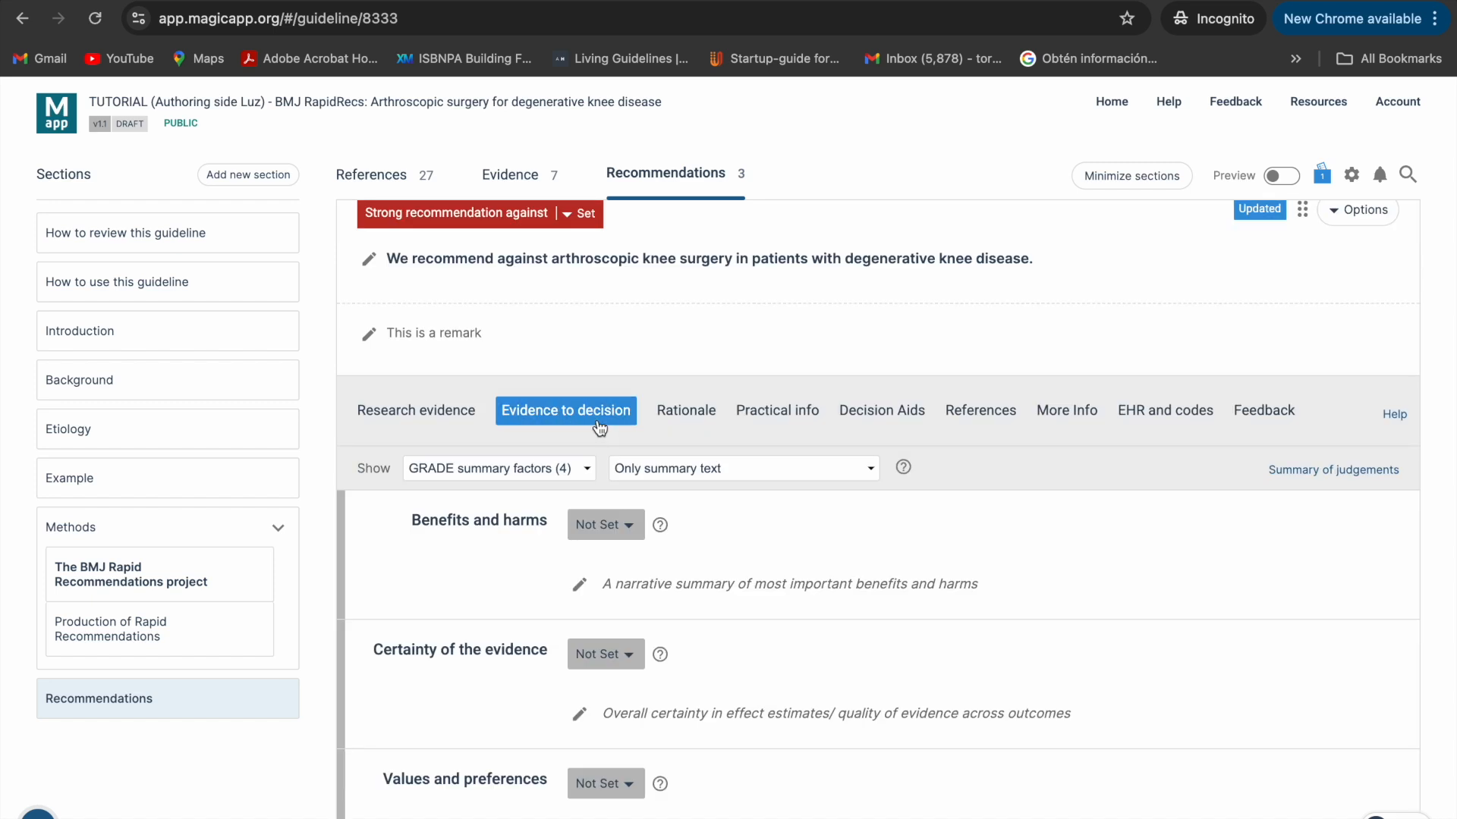
left_click(571, 471)
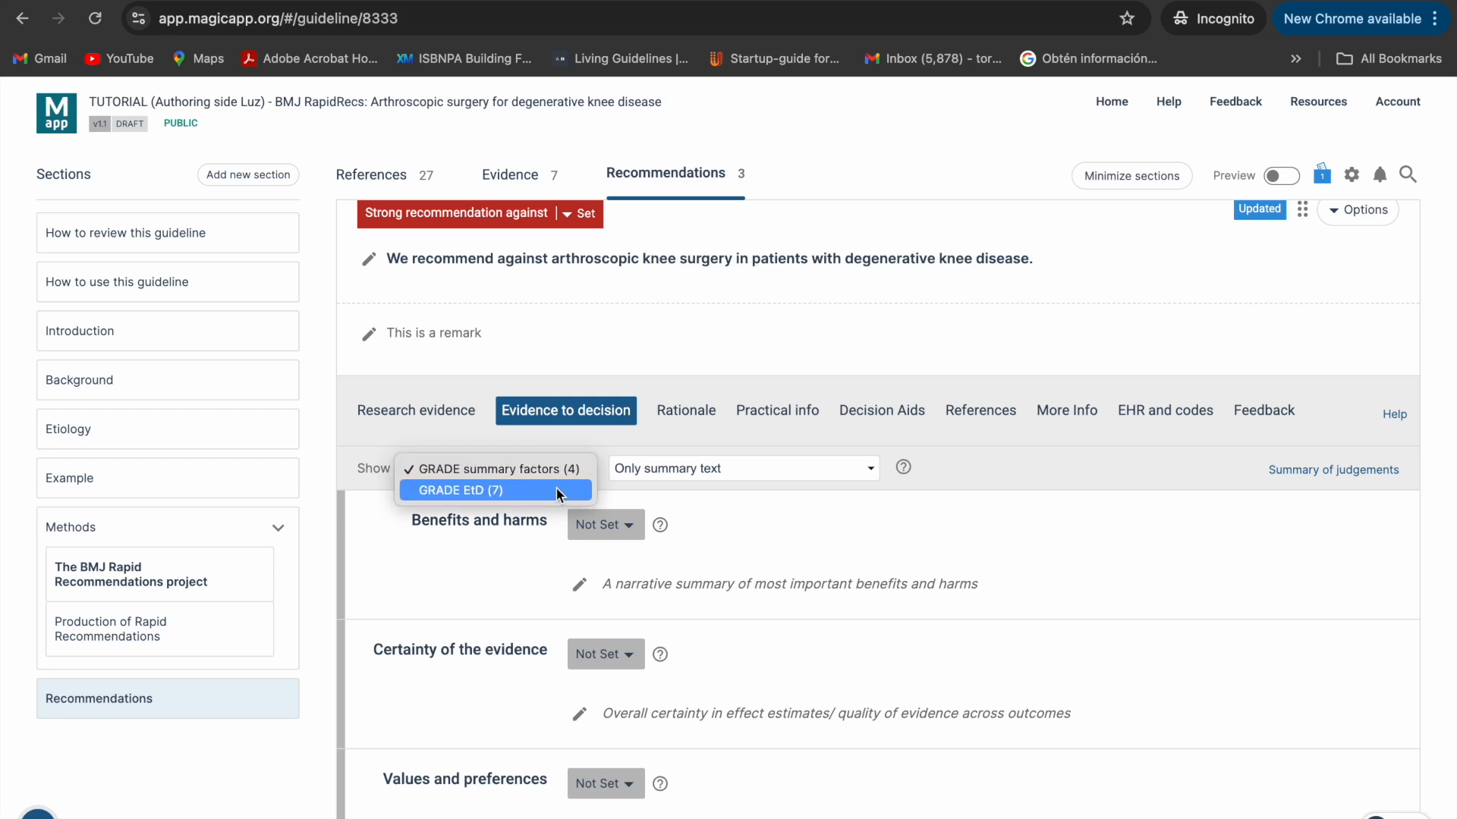
left_click(554, 468)
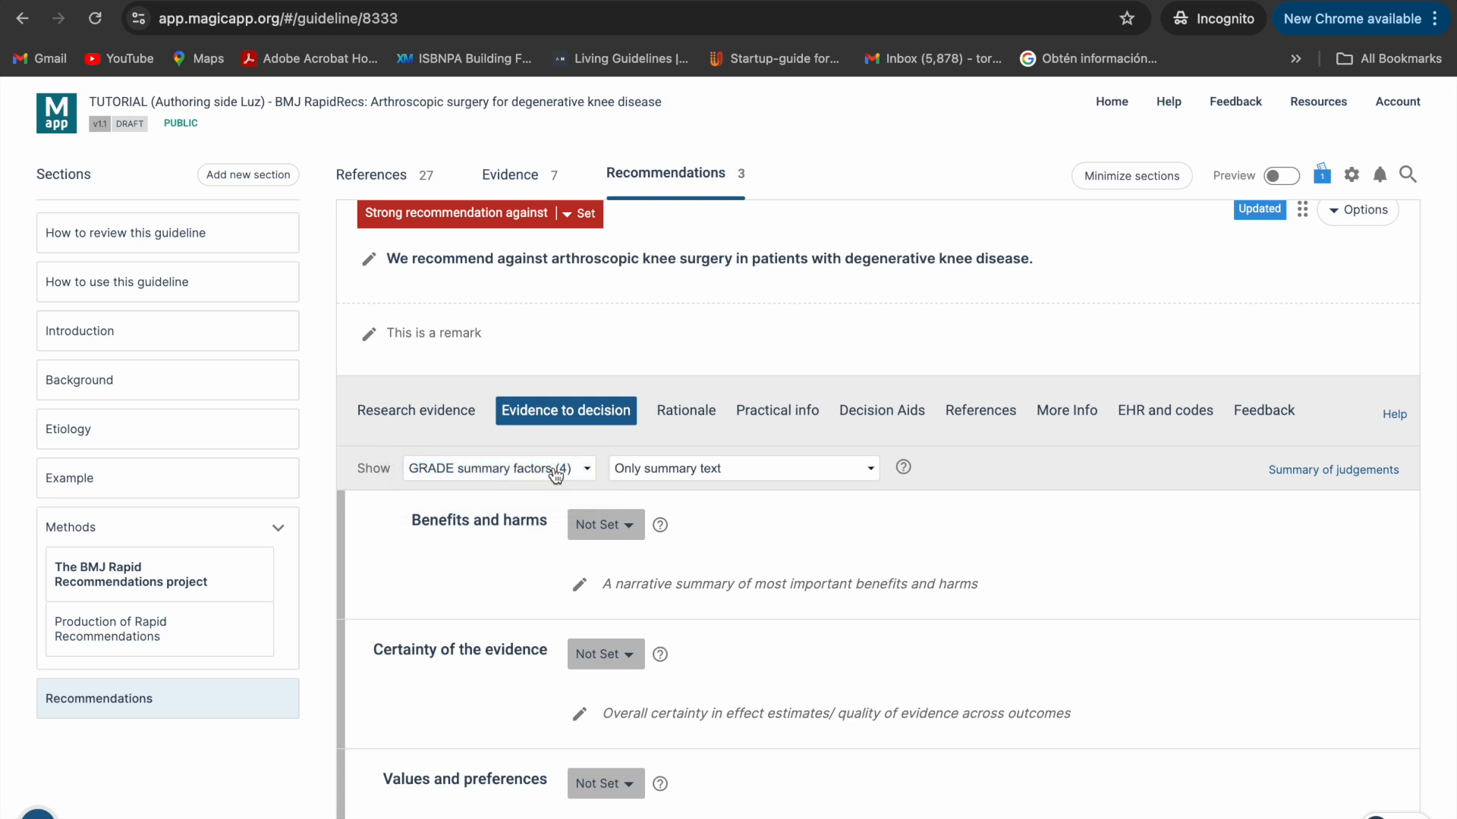
scroll(555, 471, "down", 1)
scroll(555, 475, "down", 3)
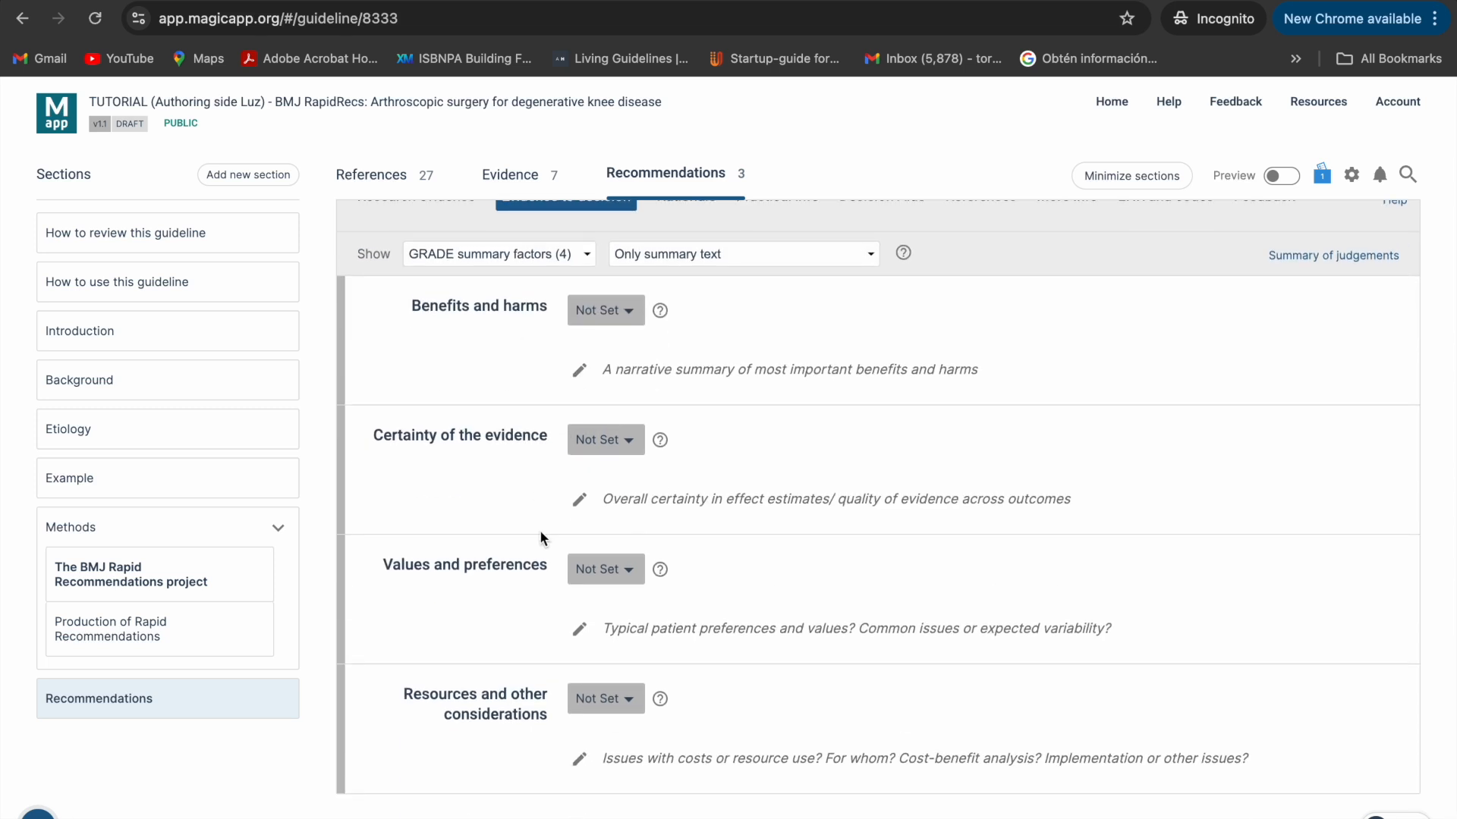
- Add the summary of arthroscopic knee surgery outcomes and recovery under Benefits and harms, and set its judgement to "Small net benefit, or little difference between alternatives"
left_click(581, 377)
type("Patients undergoing arthroscopic knee surgery have an approximately 12% chance of achieving a small, short-term improvement in pain and function [5]. On average, compared to non-operative management or placebo, improvement is below the minimally important difference [6] and there is little or no difference at 1 year [5].  The recovery period following arthroscopy varies, but typically lasts 2-6 weeks and incurs pain and limited function. There is a small risk of pulmonary embolism, deep vein thrombosis and infection, and a very small risk of death and nerve injury [5].")
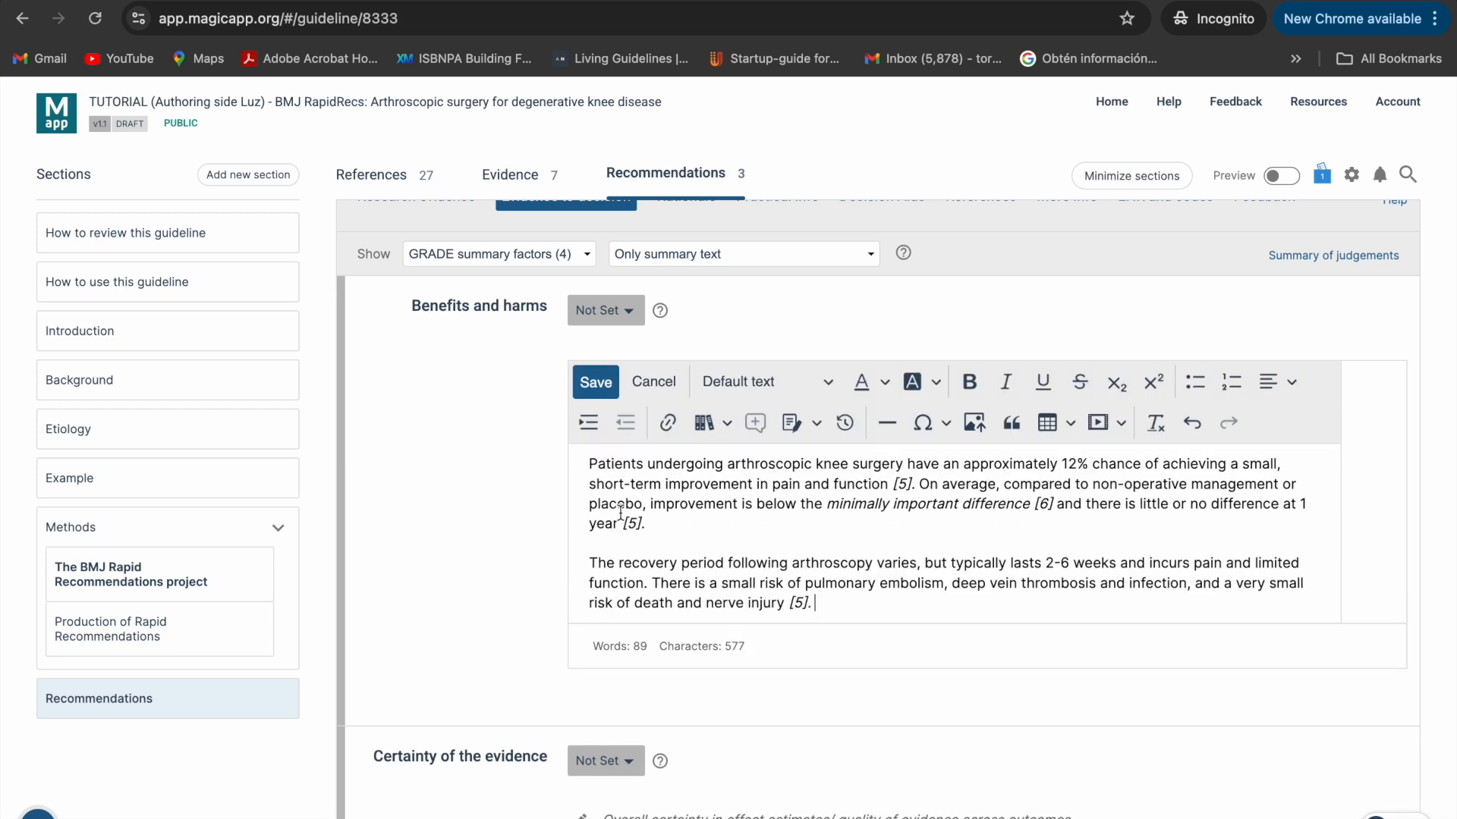
left_click(595, 382)
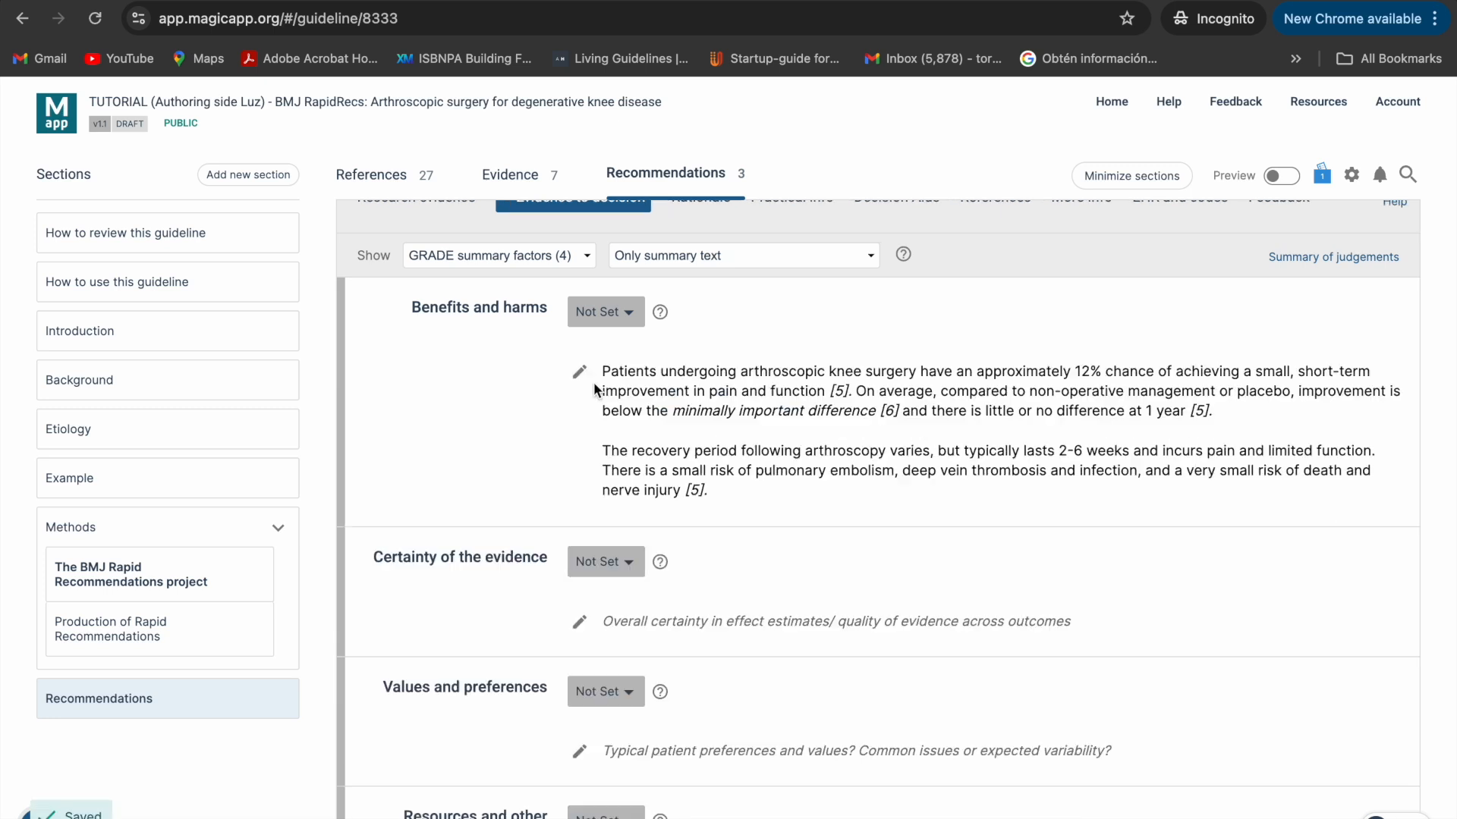
left_click(619, 315)
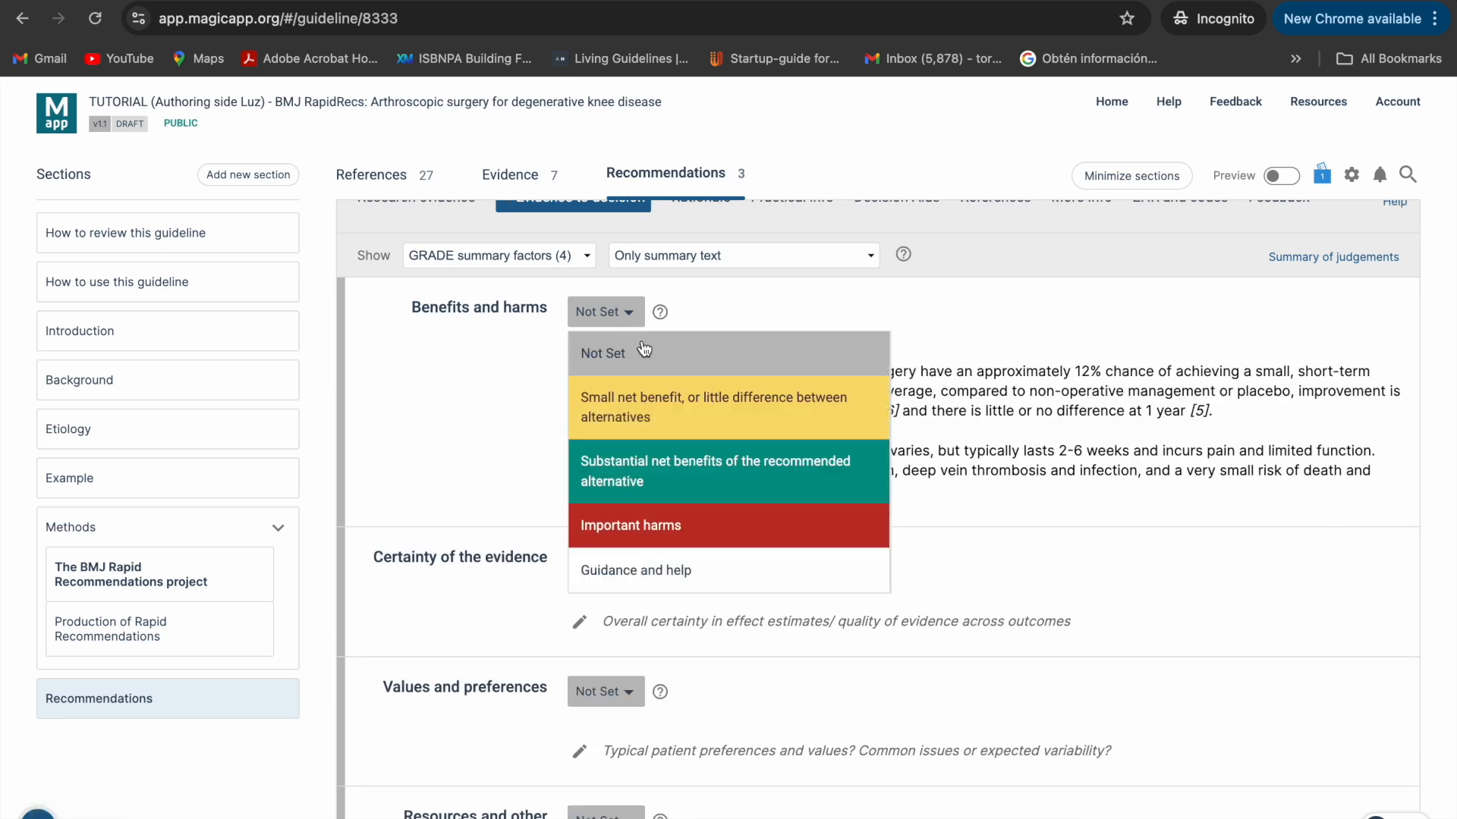
left_click(642, 421)
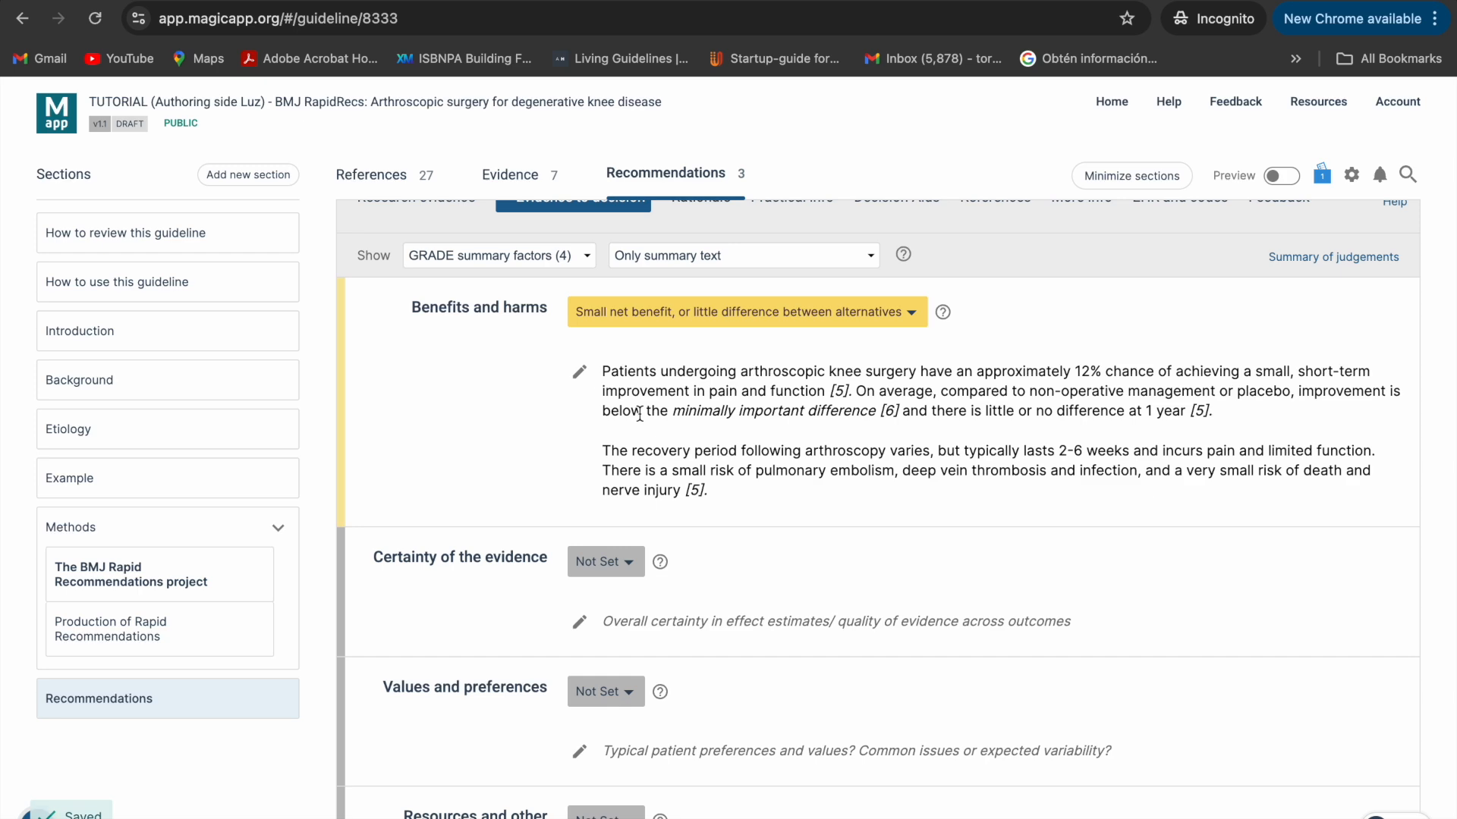
- Add and save the Rationale text explaining why a strong recommendation is issued against arthroscopy for patients with degenerative knee disease
scroll(640, 414, "down", 1)
scroll(640, 414, "down", 1)
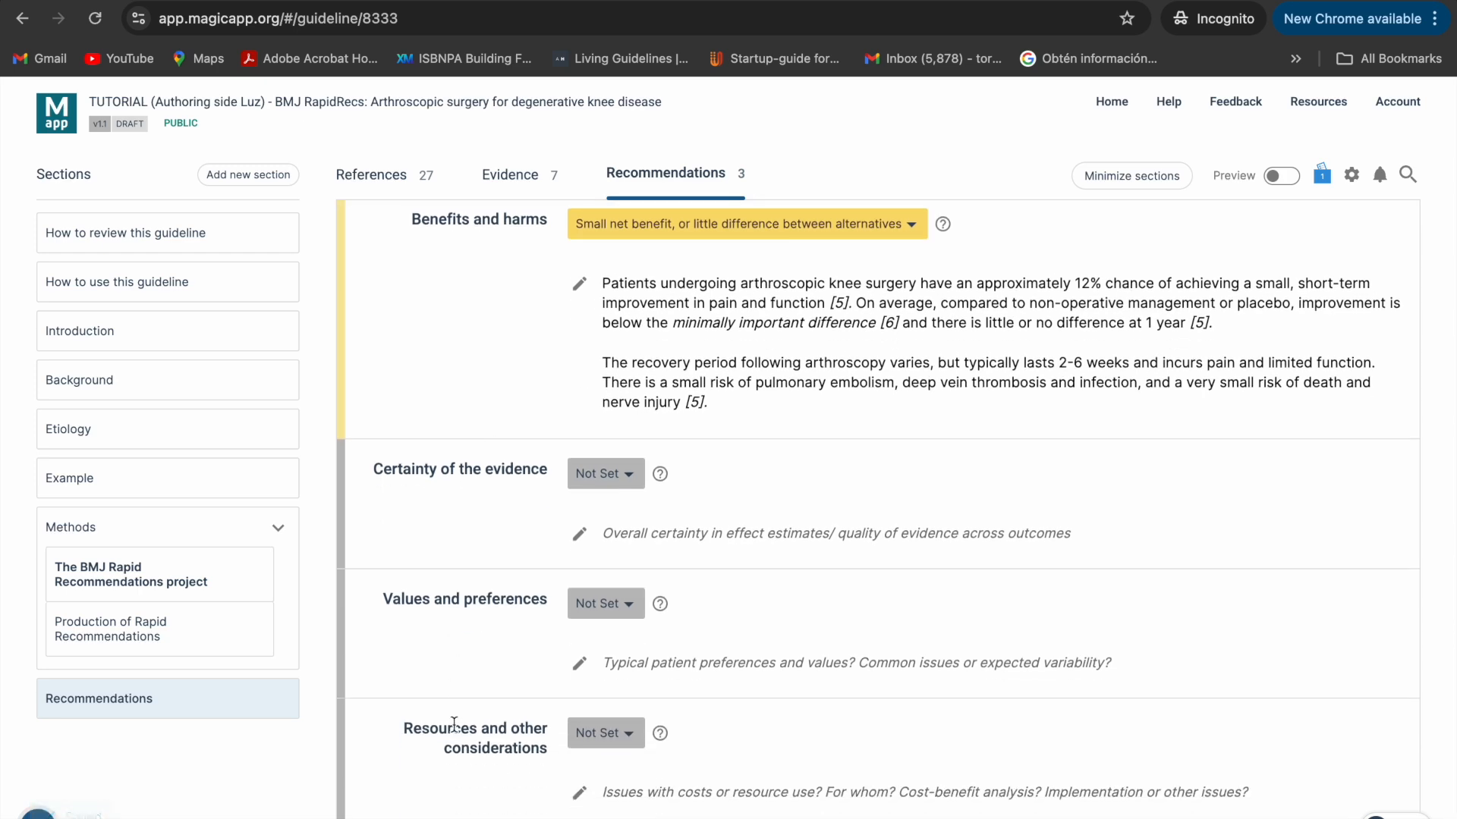
scroll(547, 357, "up", 5)
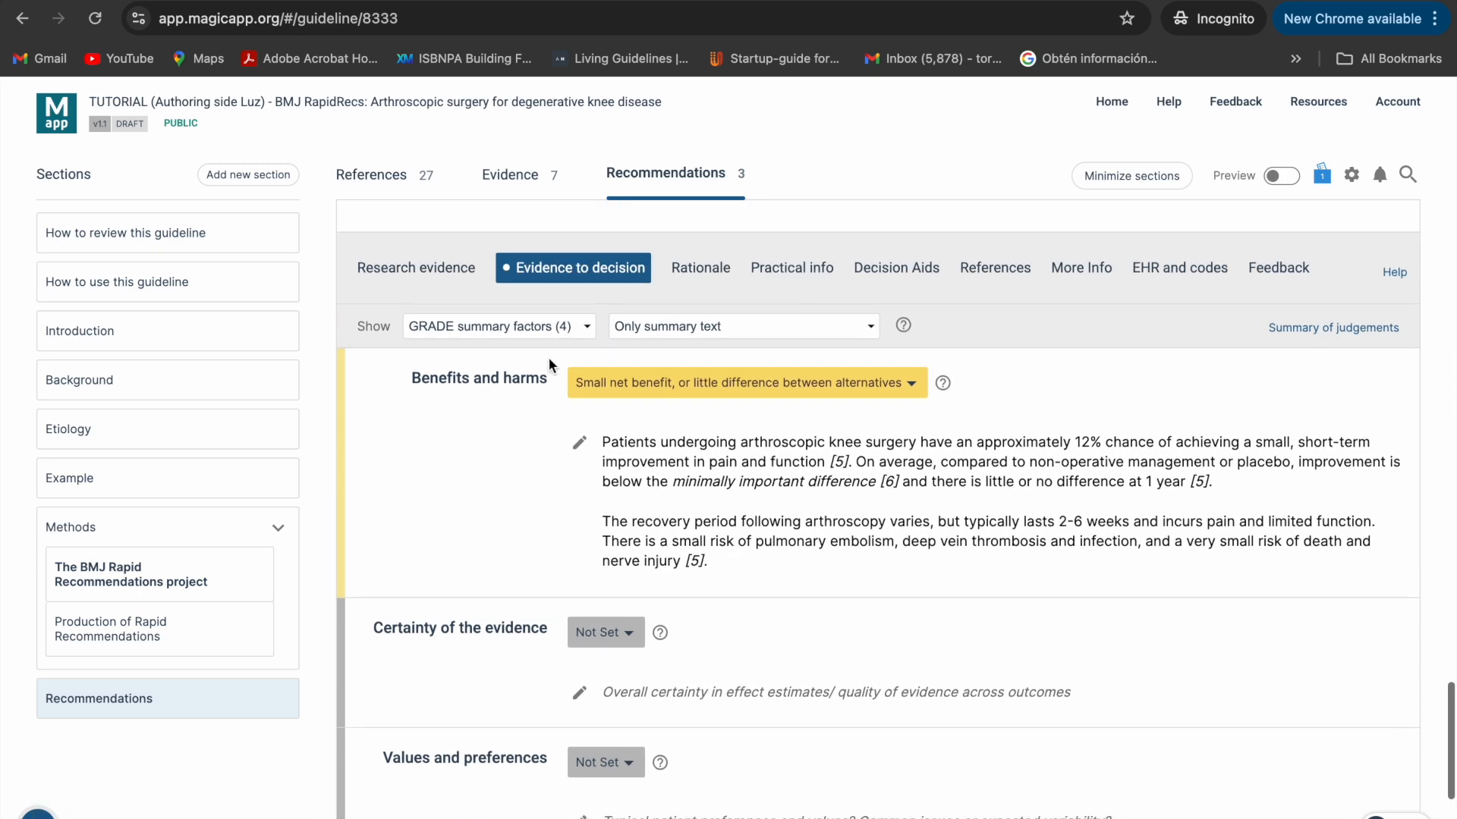
scroll(550, 353, "up", 1)
left_click(685, 463)
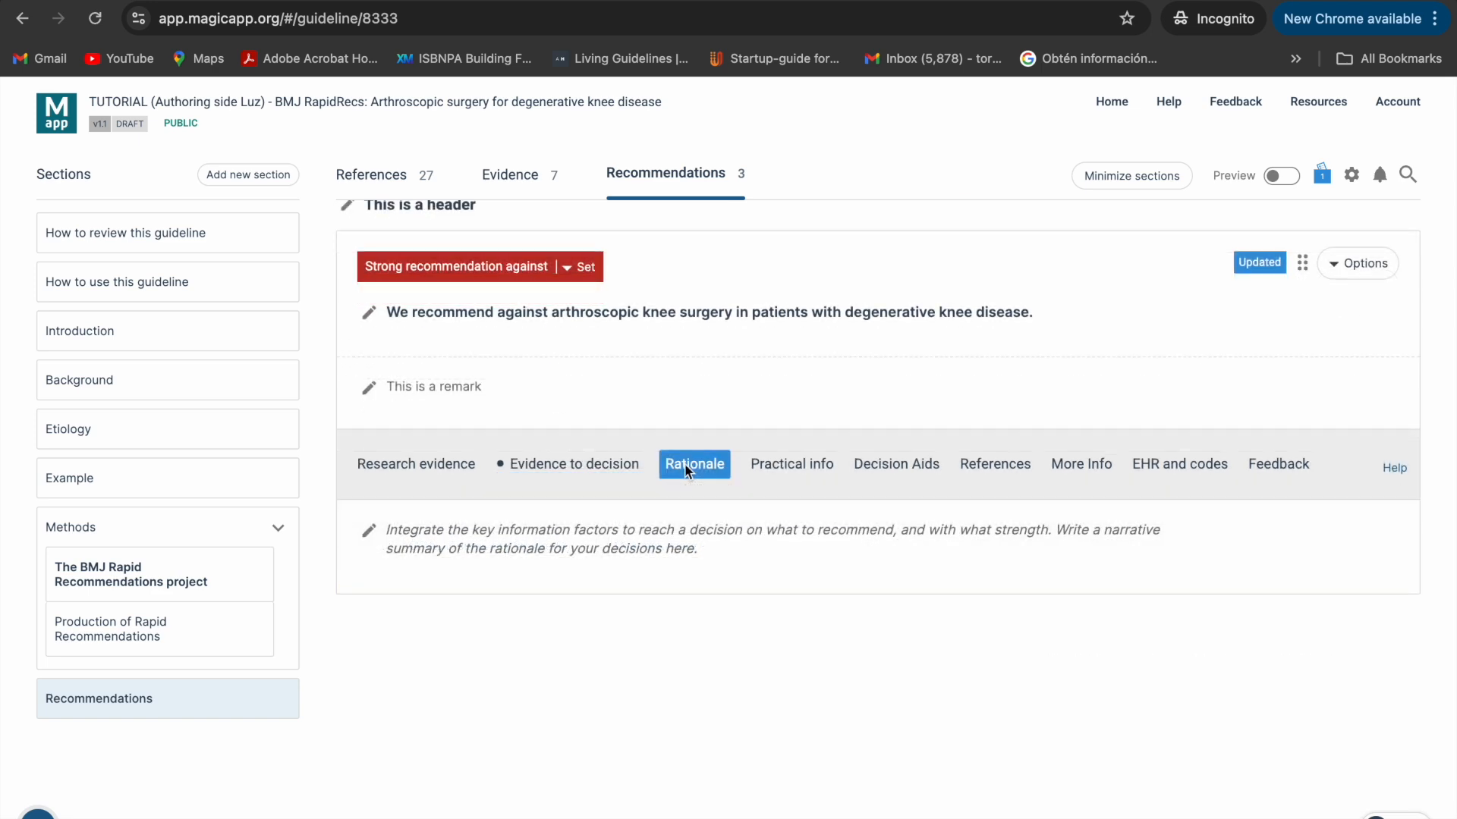
left_click(371, 536)
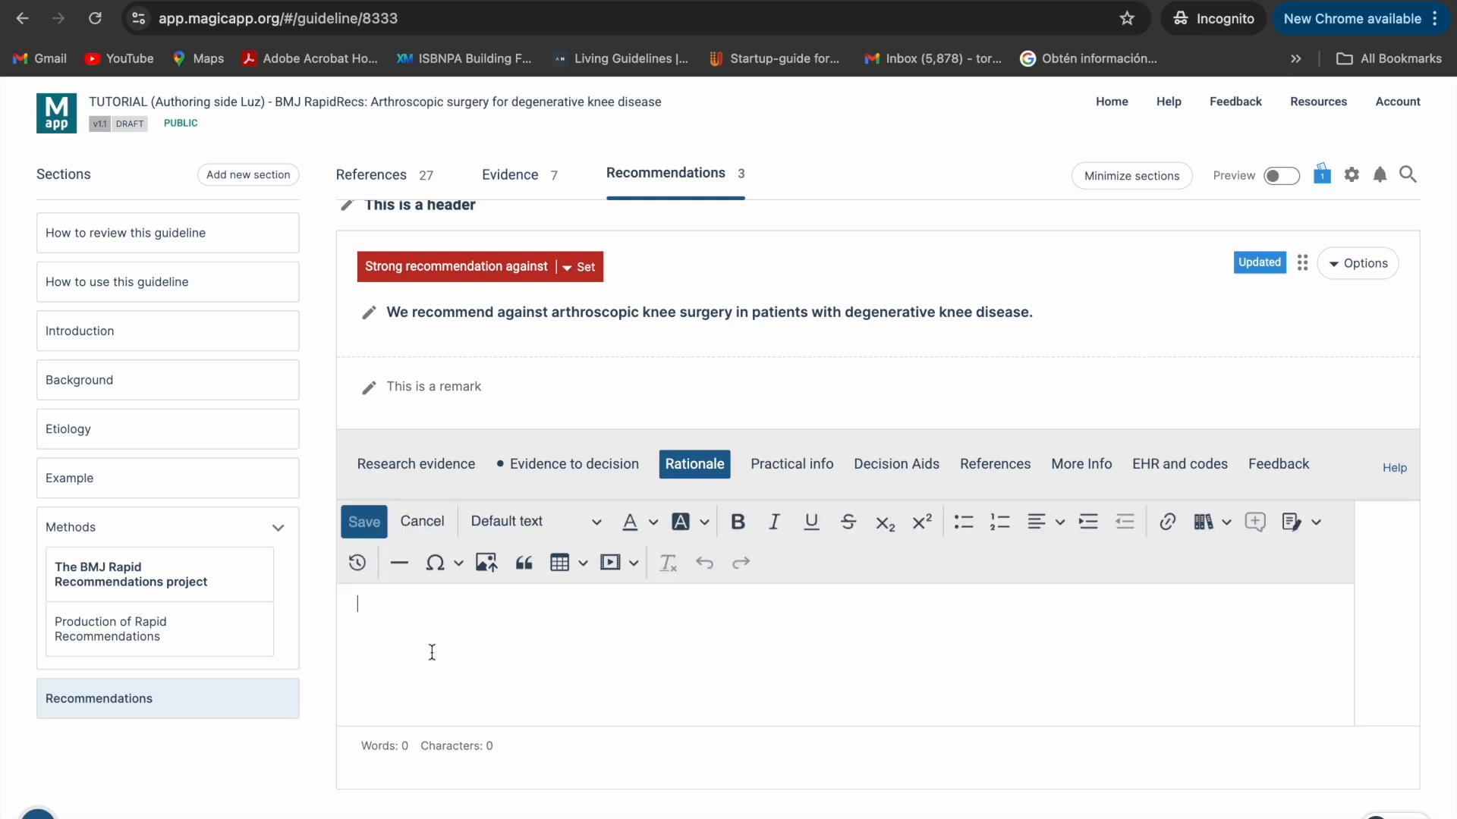
type("We issue a strong recommendation against arthroscopy for patients with degenerative knee disease because we believe that the undesirable consequences clearly outweigh the desirable consequences. Further, the quality of the evidence is high or moderate for key outcomes - pain, function, and quality of life. Results are consistent in all trials and there is no trial evidence that any patient group achieves greater benefit, including those without imaging evidence of osteoarthritis, with mechanical symptoms, with acute onset of pain, or with meniscal tears. We expect very little variability in patient values and preferences.")
left_click(365, 523)
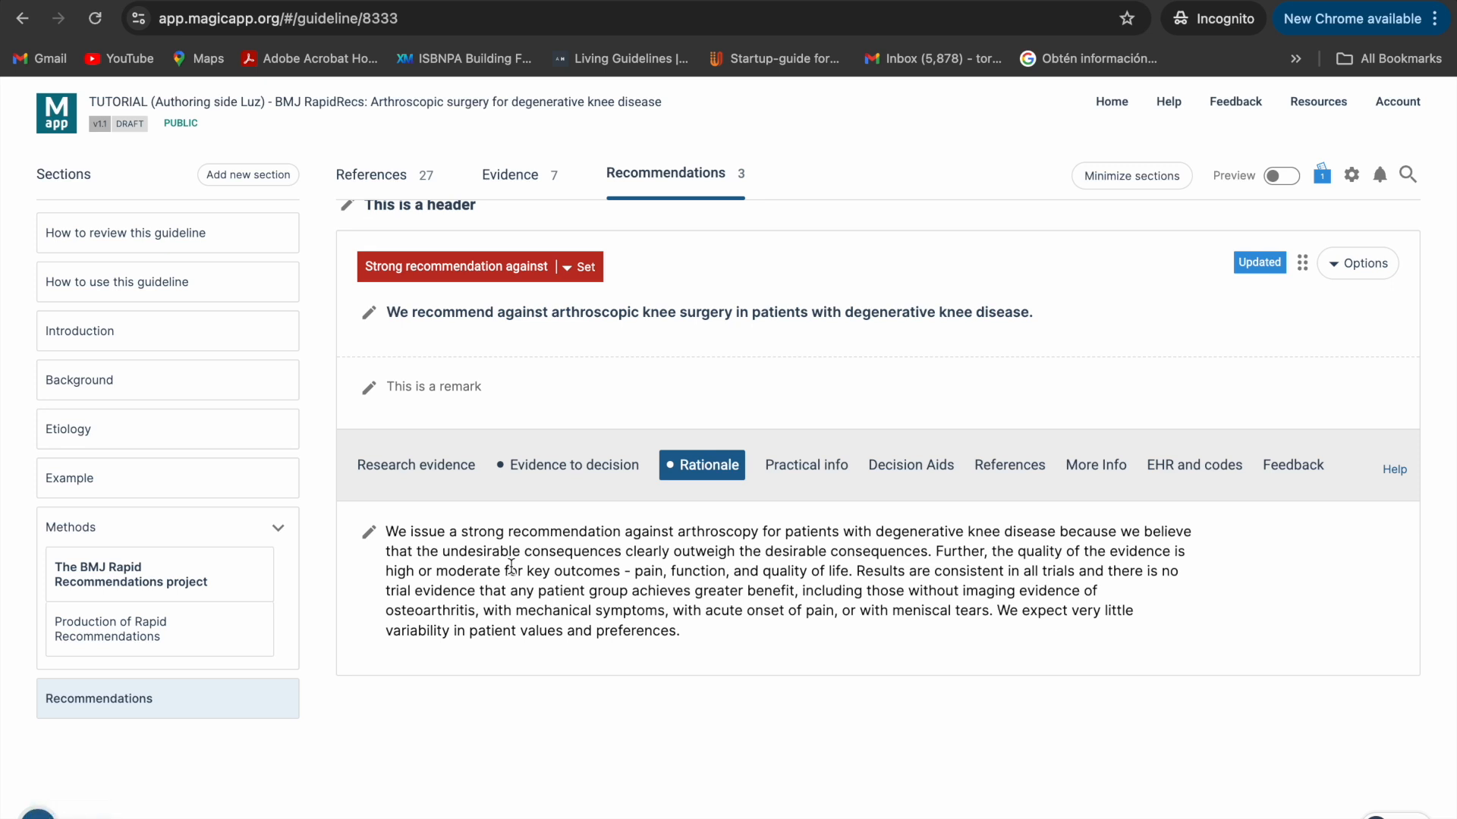
- Examine the recommendation's Practical info, More Info, Decision Aids, References, EHR and codes, and Feedback content without editing it
left_click(799, 472)
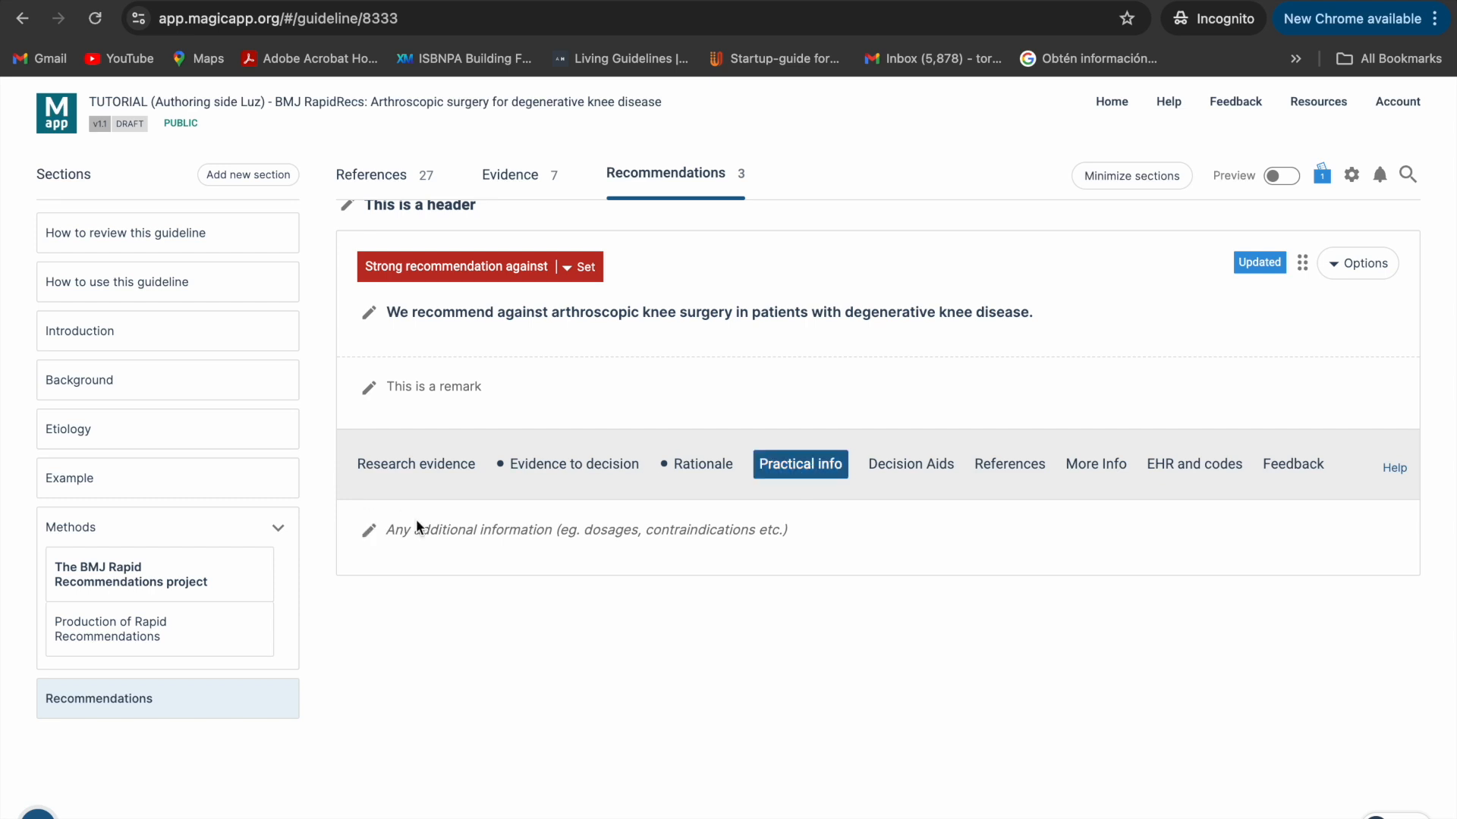
left_click(1092, 467)
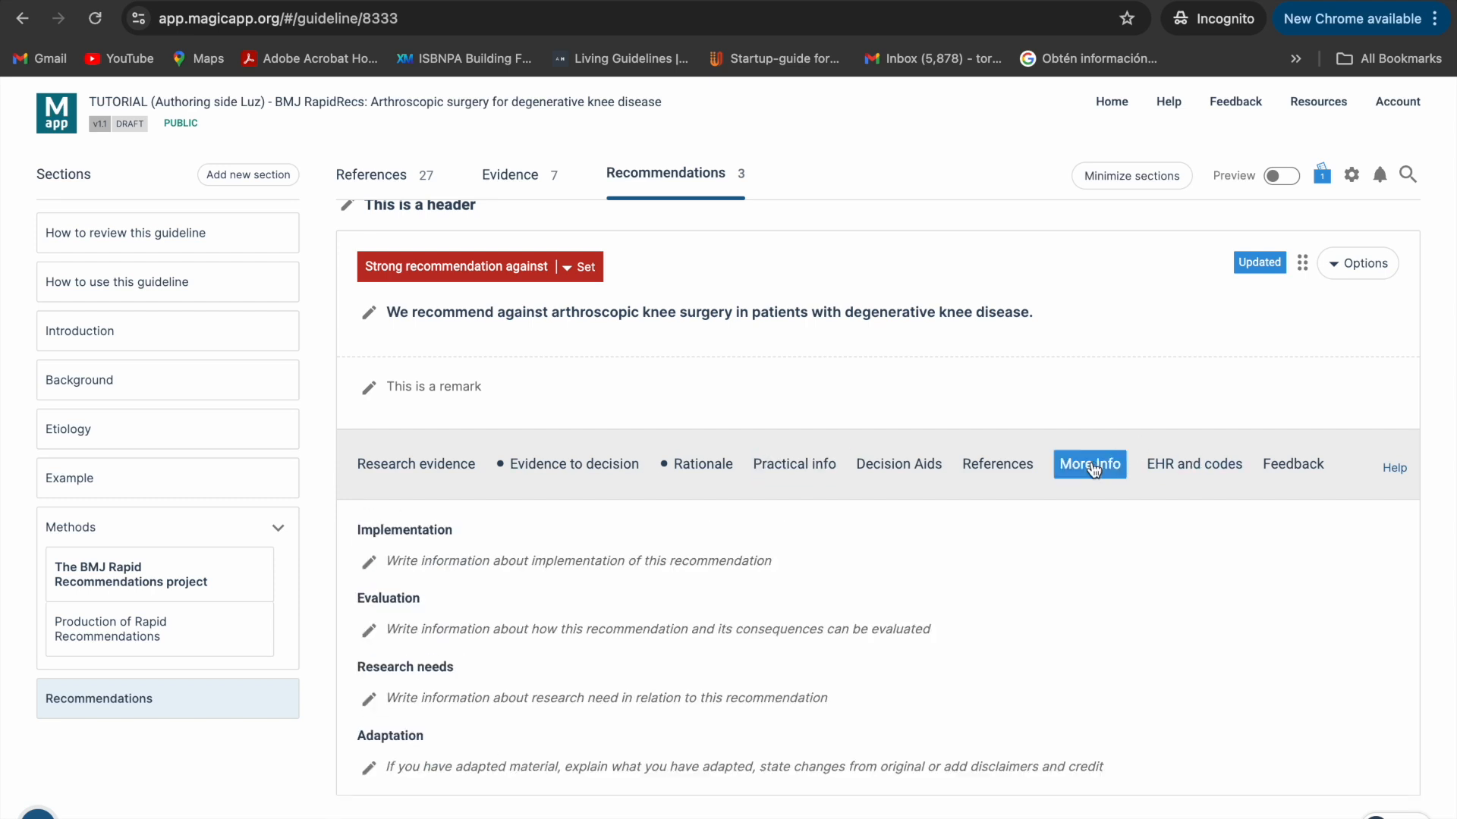
left_click(368, 563)
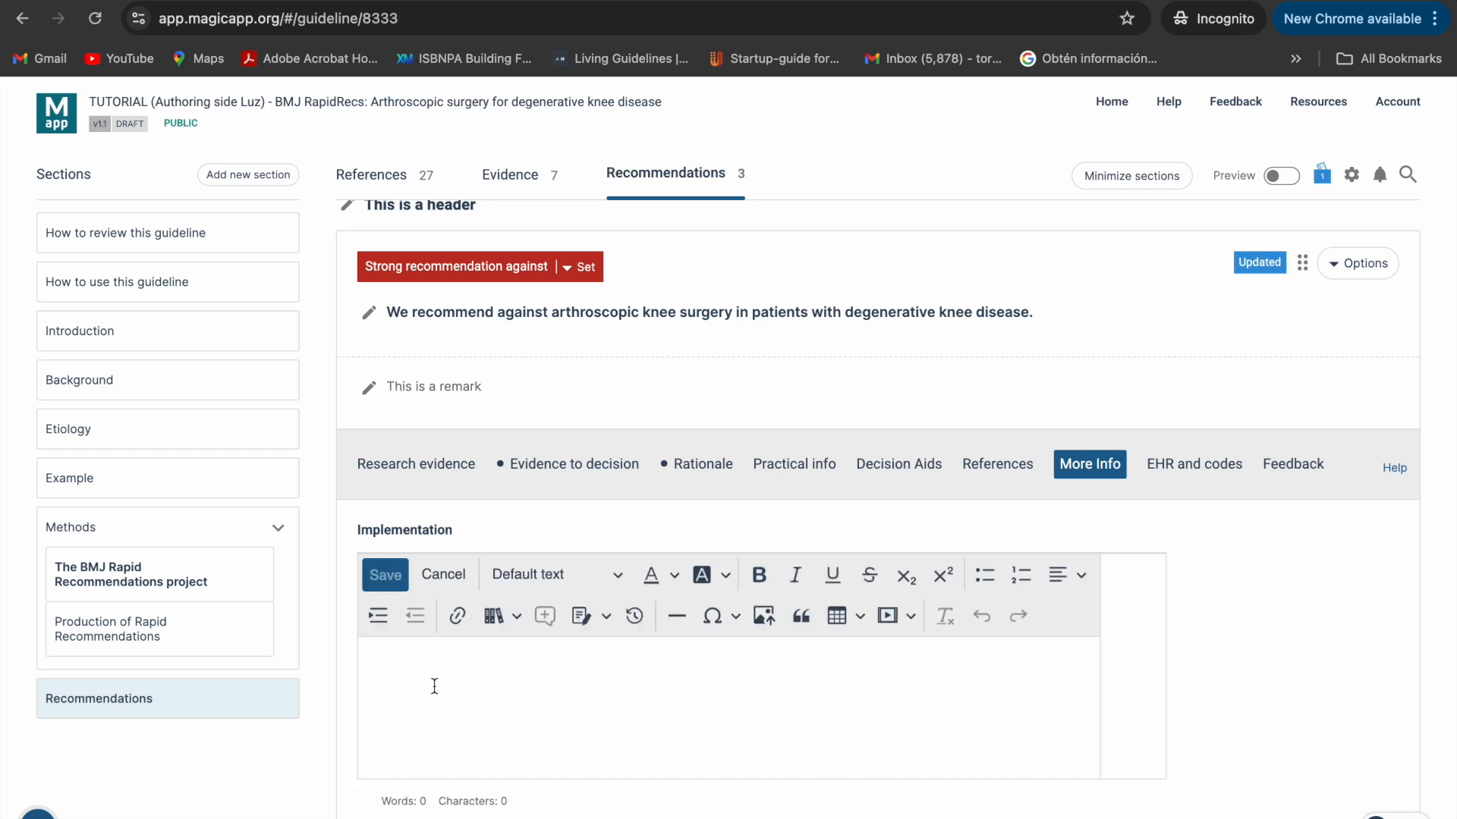
left_click(443, 576)
left_click(890, 470)
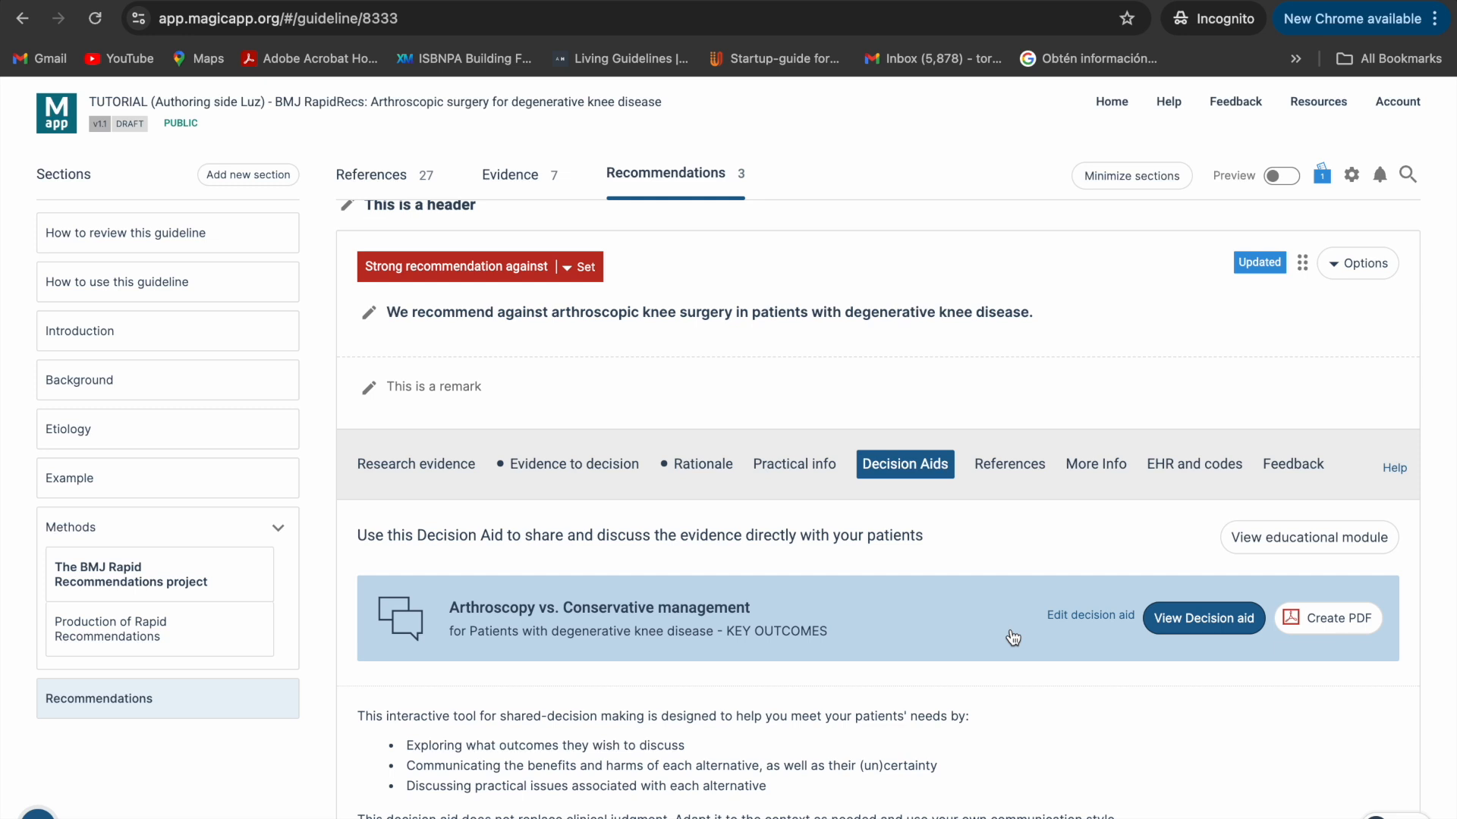
left_click(1024, 470)
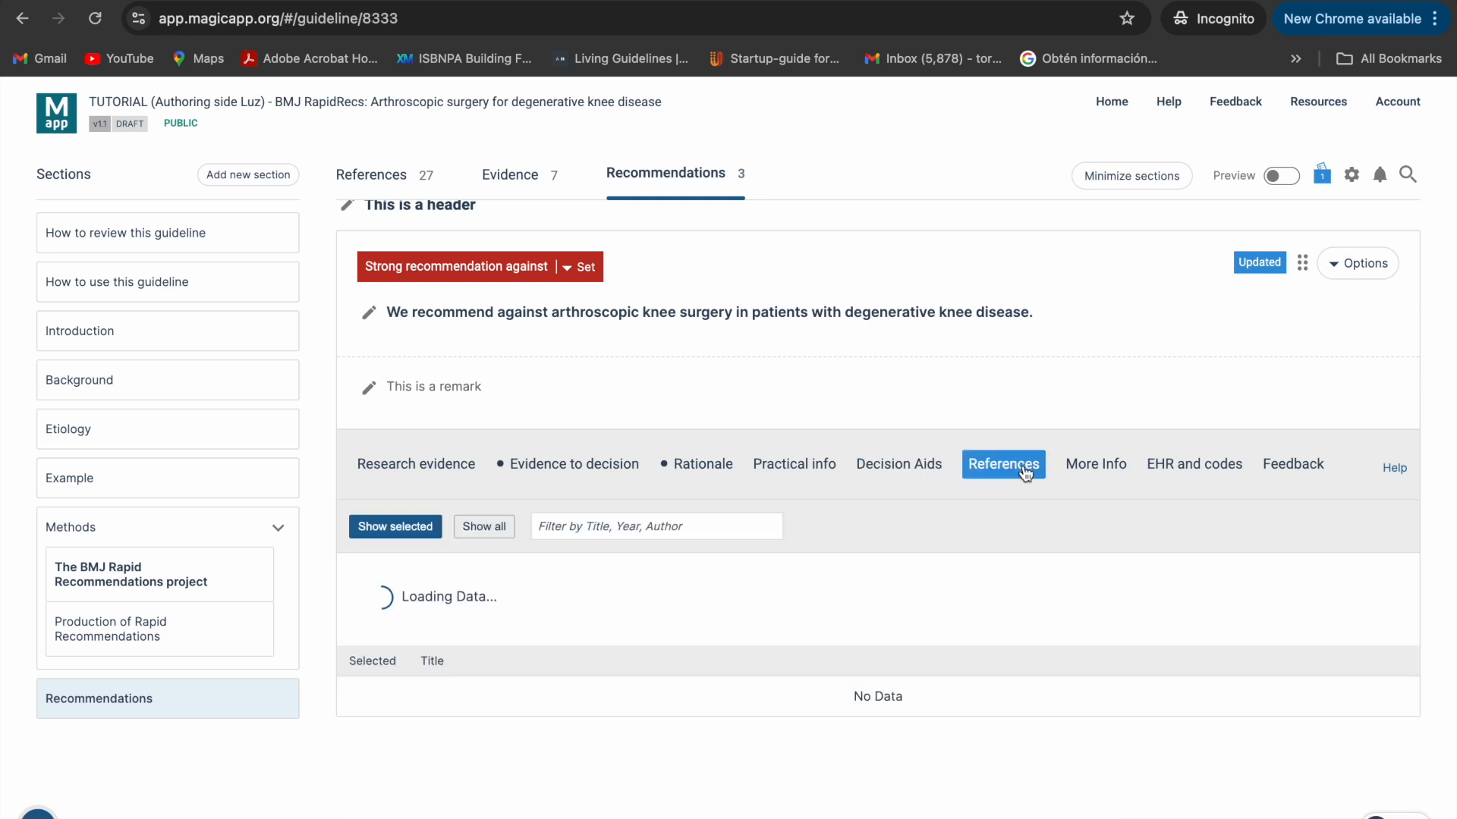
left_click(1206, 471)
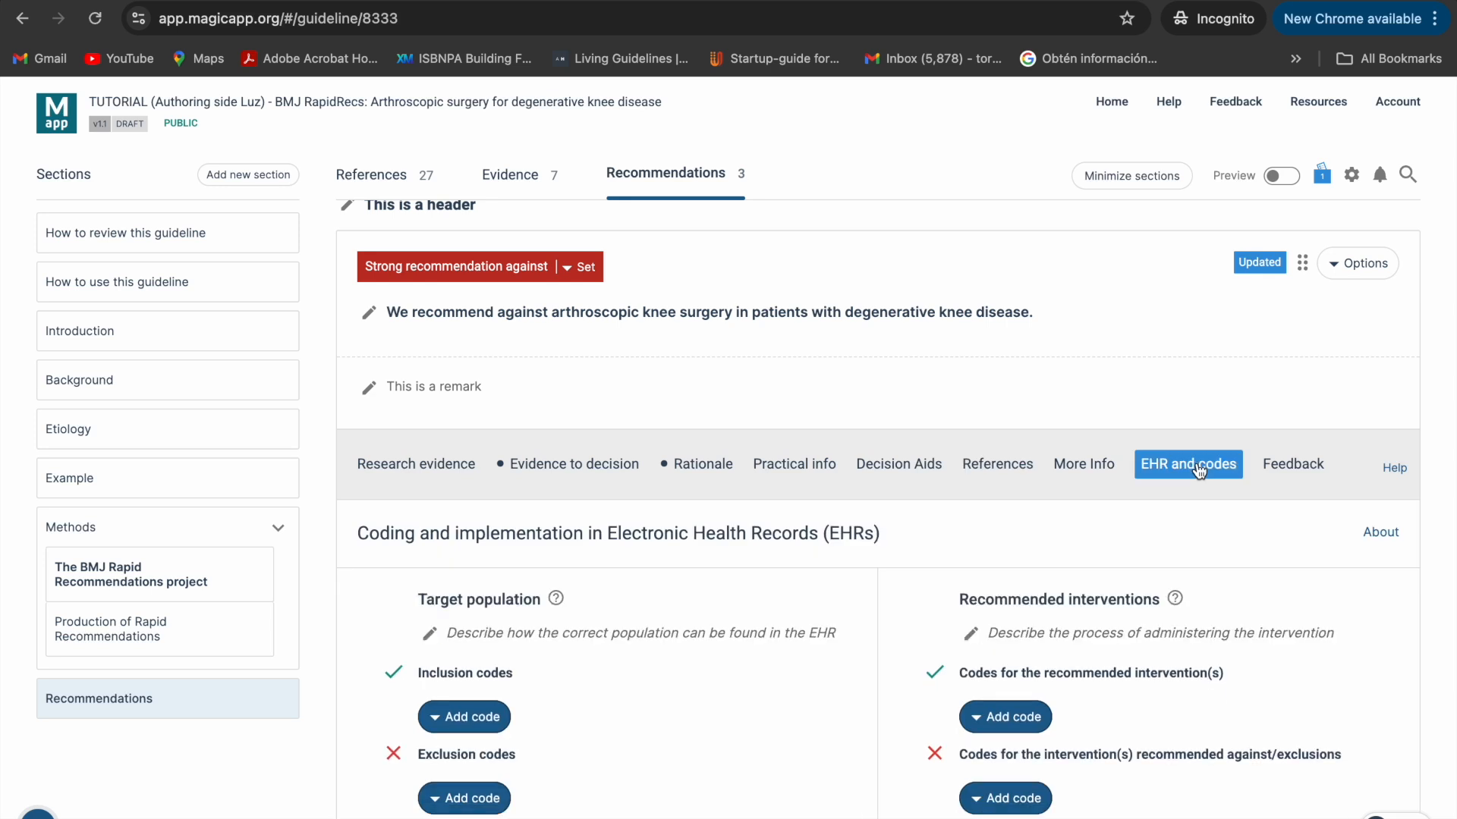
left_click(1302, 476)
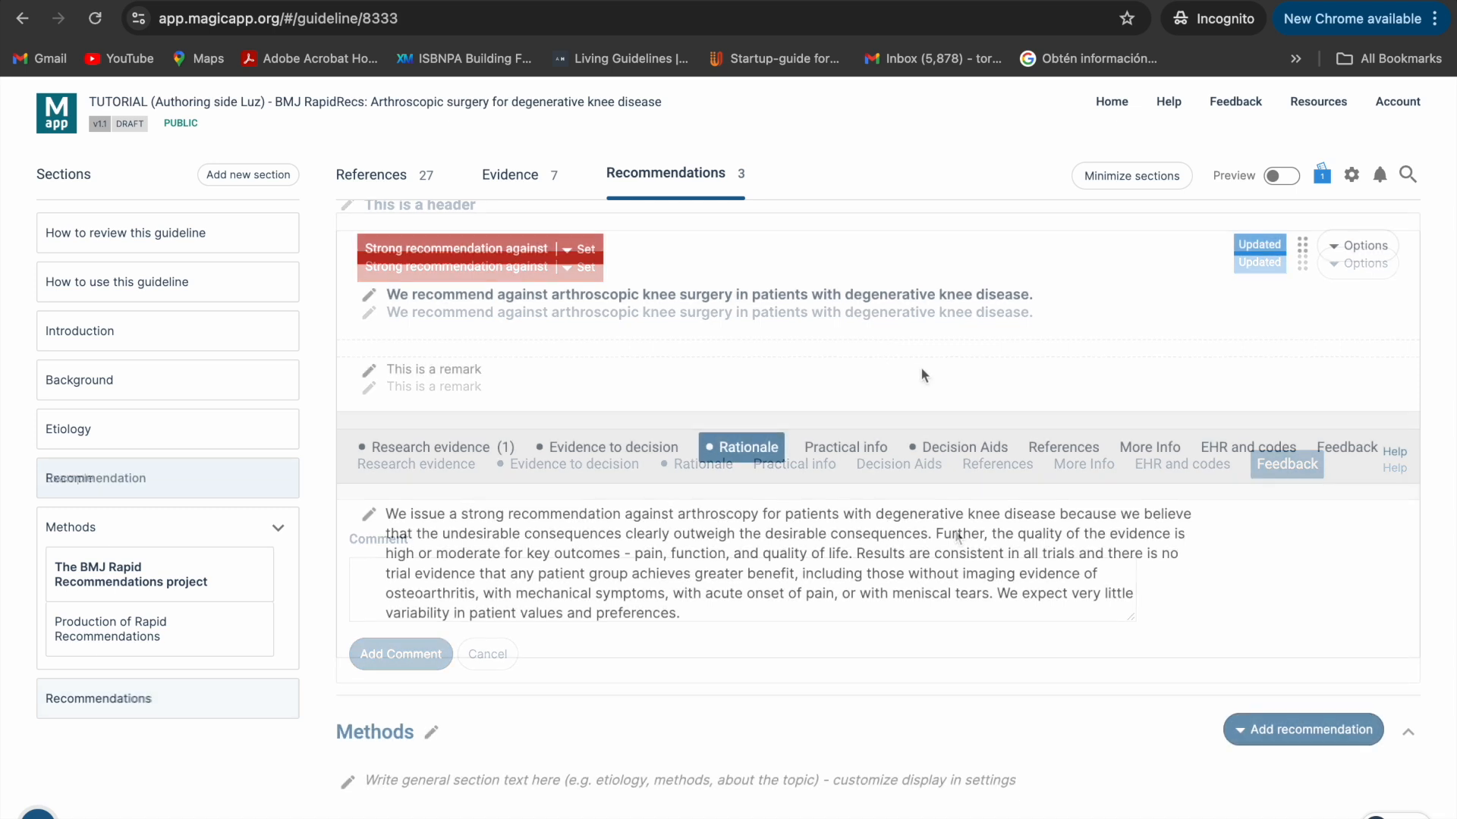
- Duplicate the recommendation against arthroscopic knee surgery and confirm the duplication
left_click(1358, 258)
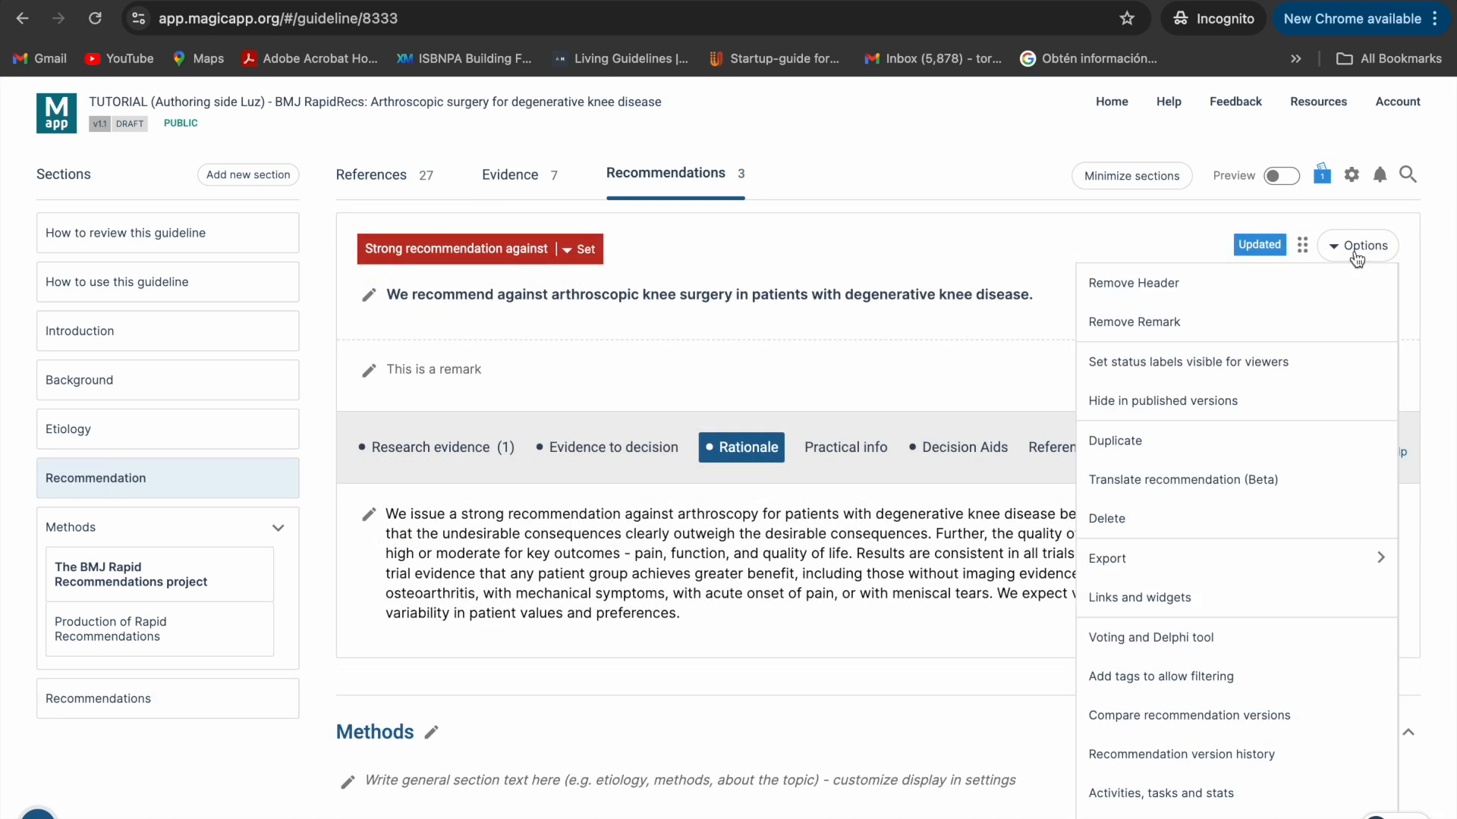
left_click(1321, 440)
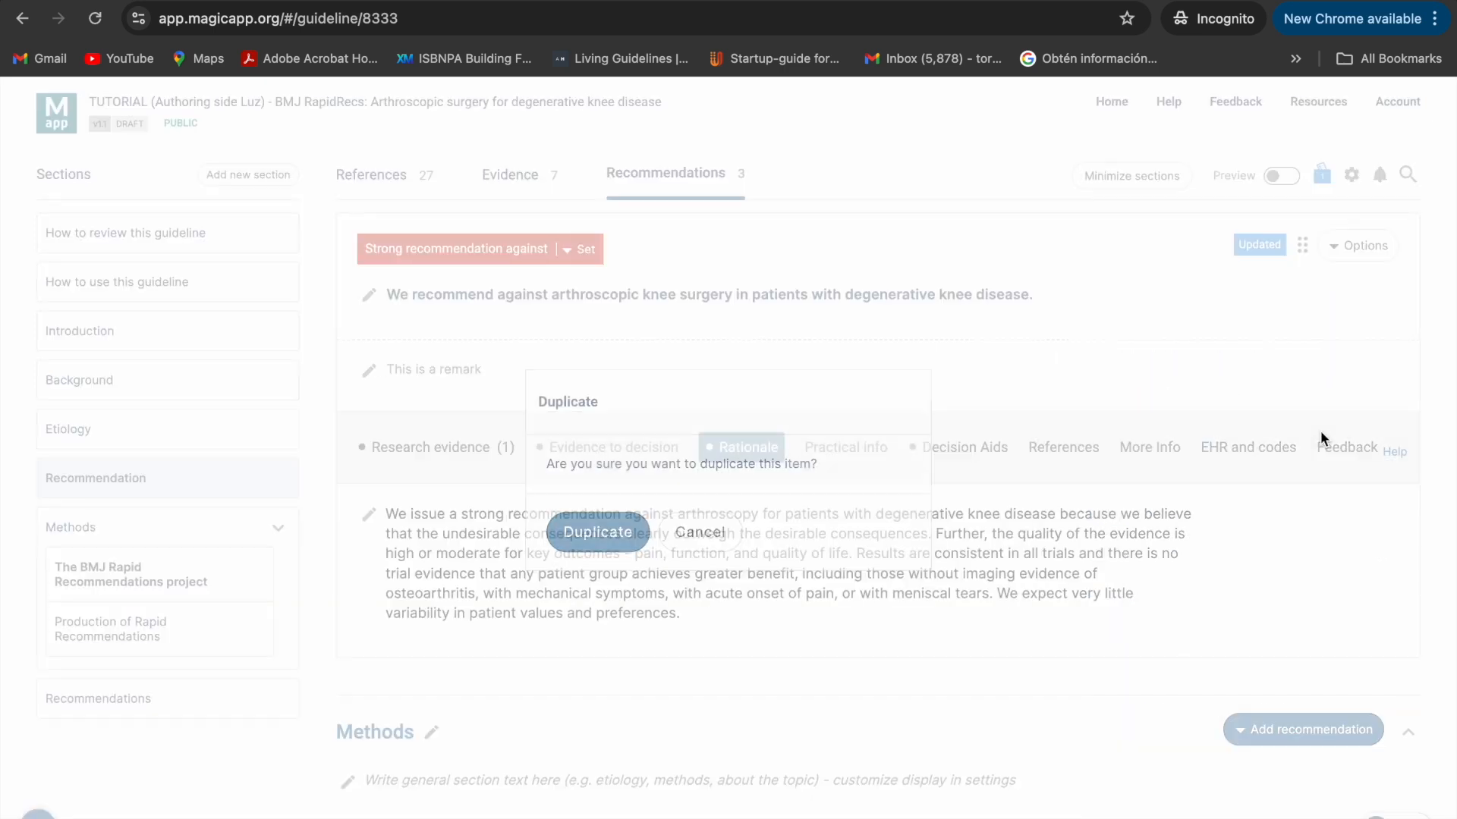
left_click(580, 533)
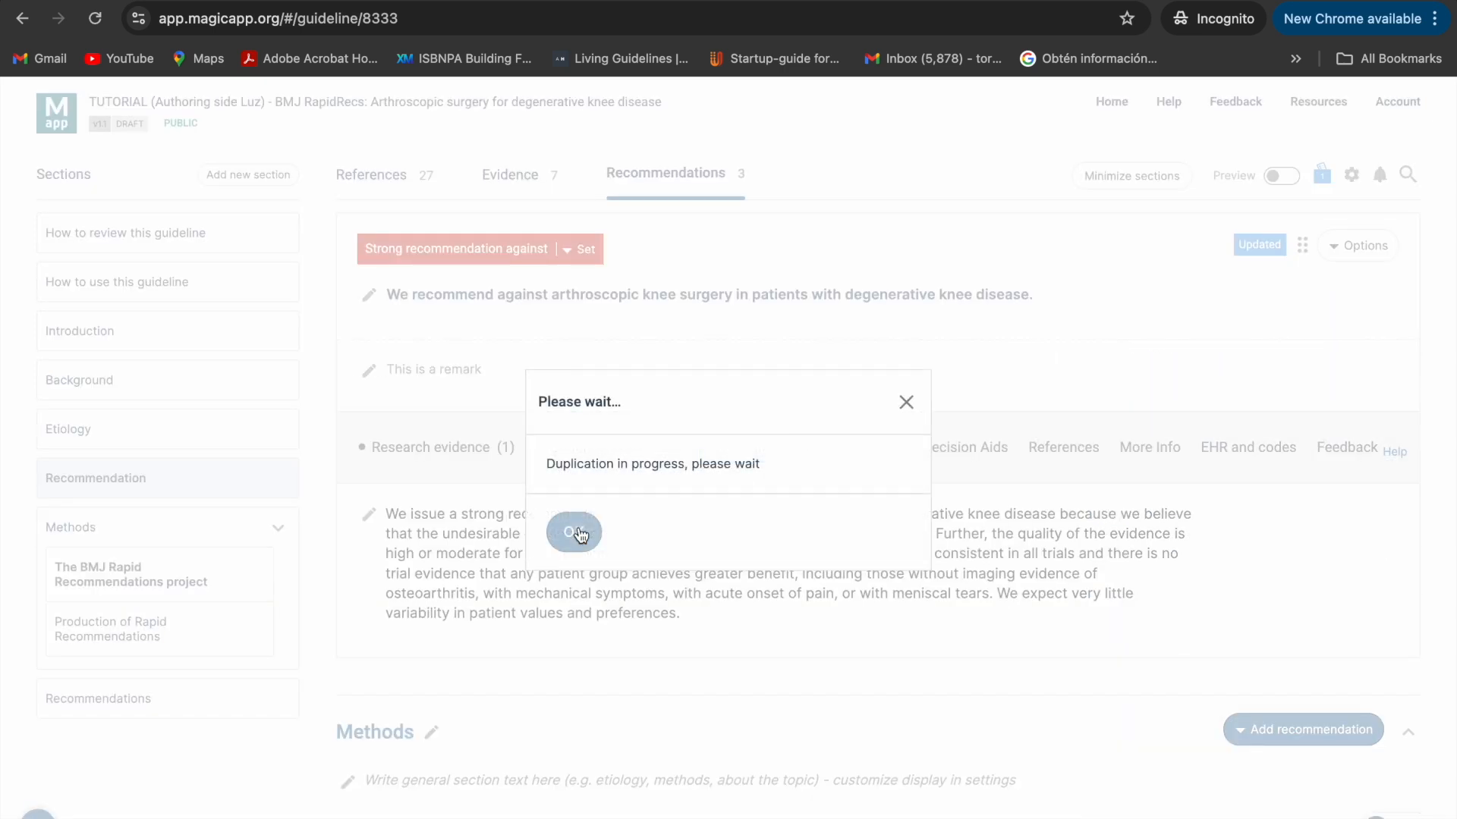
left_click(499, 532)
- Delete the duplicated copy of the arthroscopic knee surgery recommendation and confirm the deletion
scroll(1066, 783, "down", 2)
scroll(1067, 776, "down", 6)
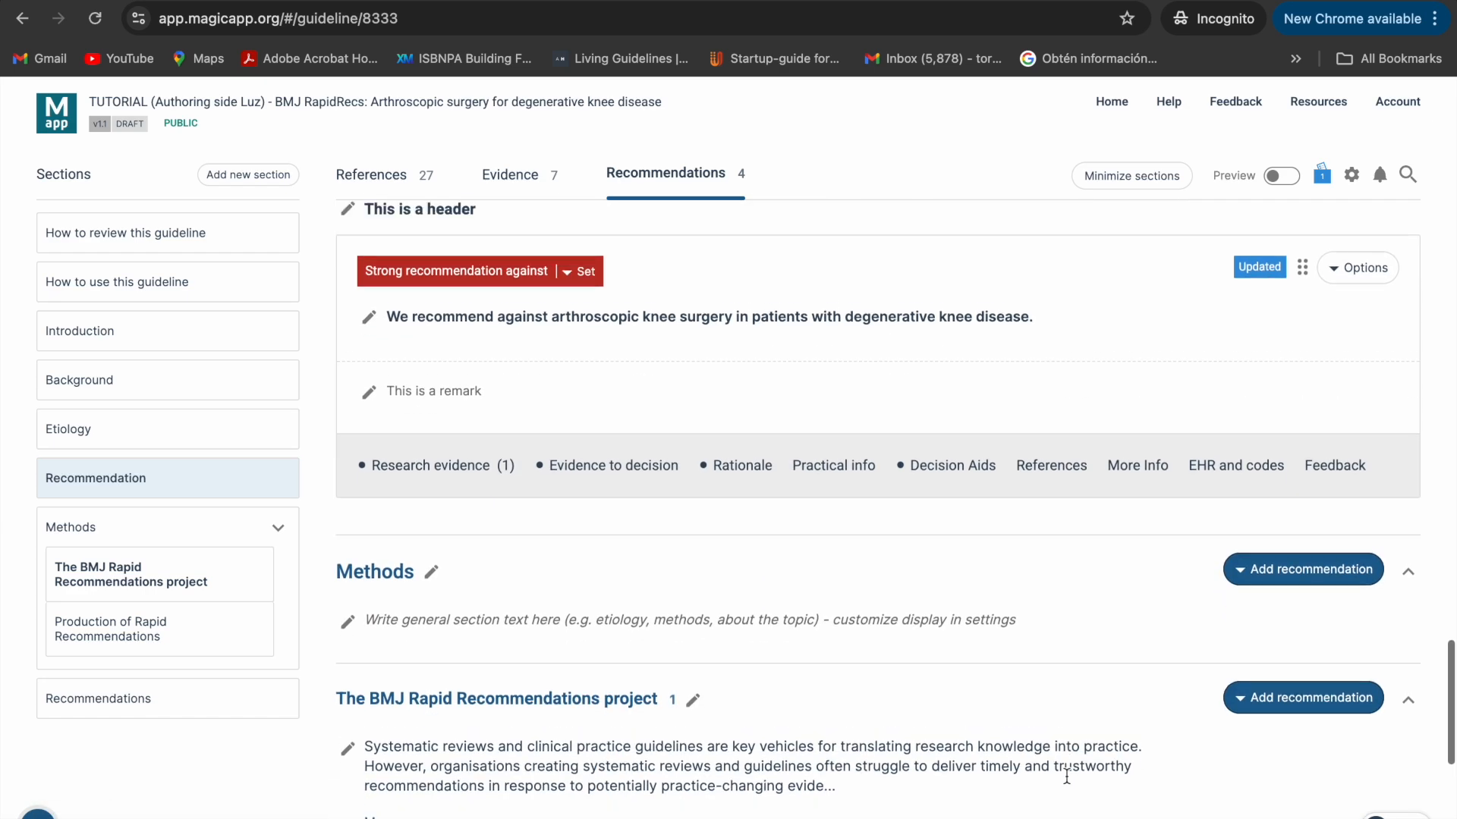
left_click(1374, 308)
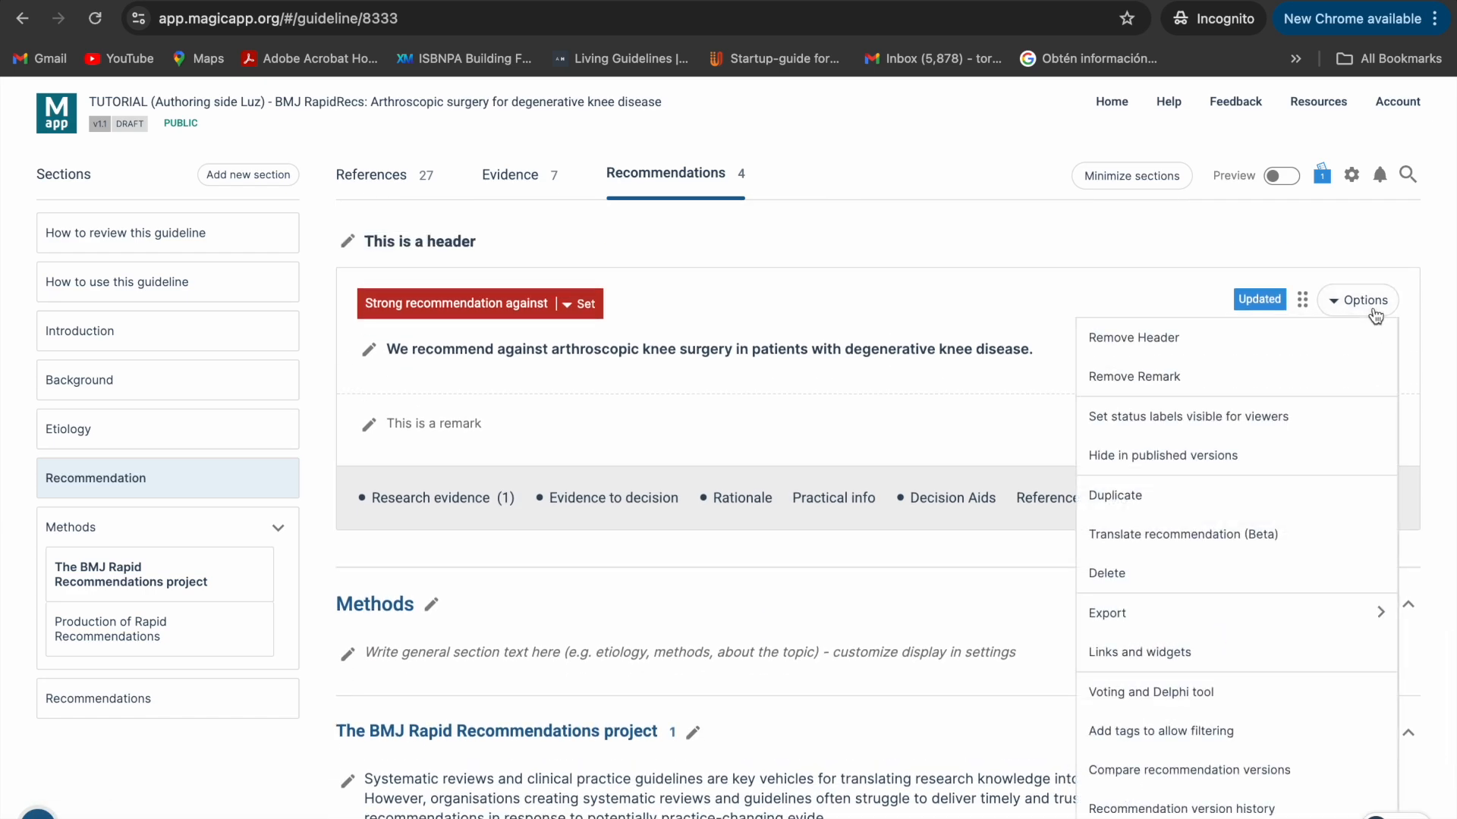
left_click(1354, 580)
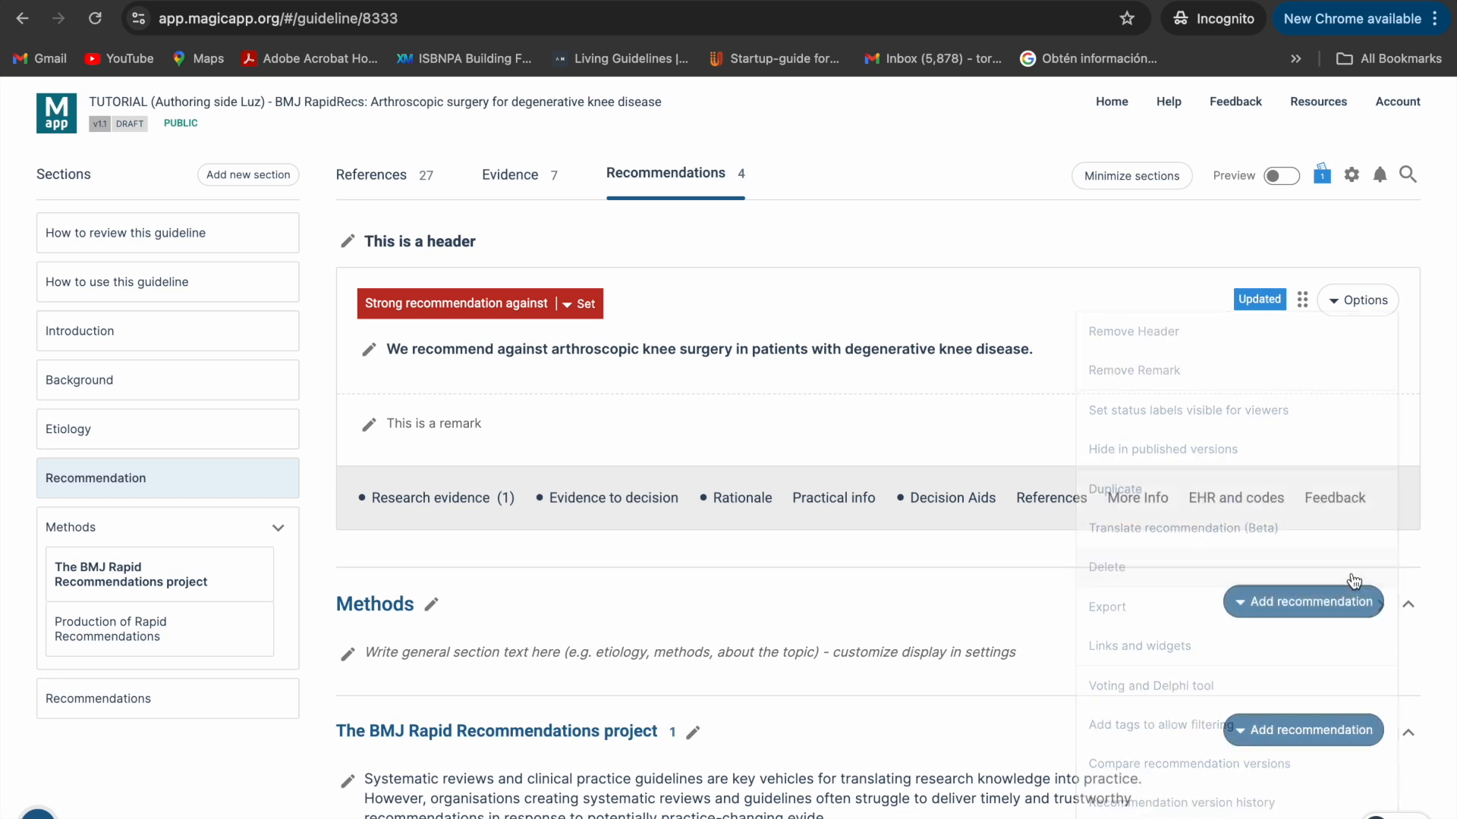
left_click(577, 535)
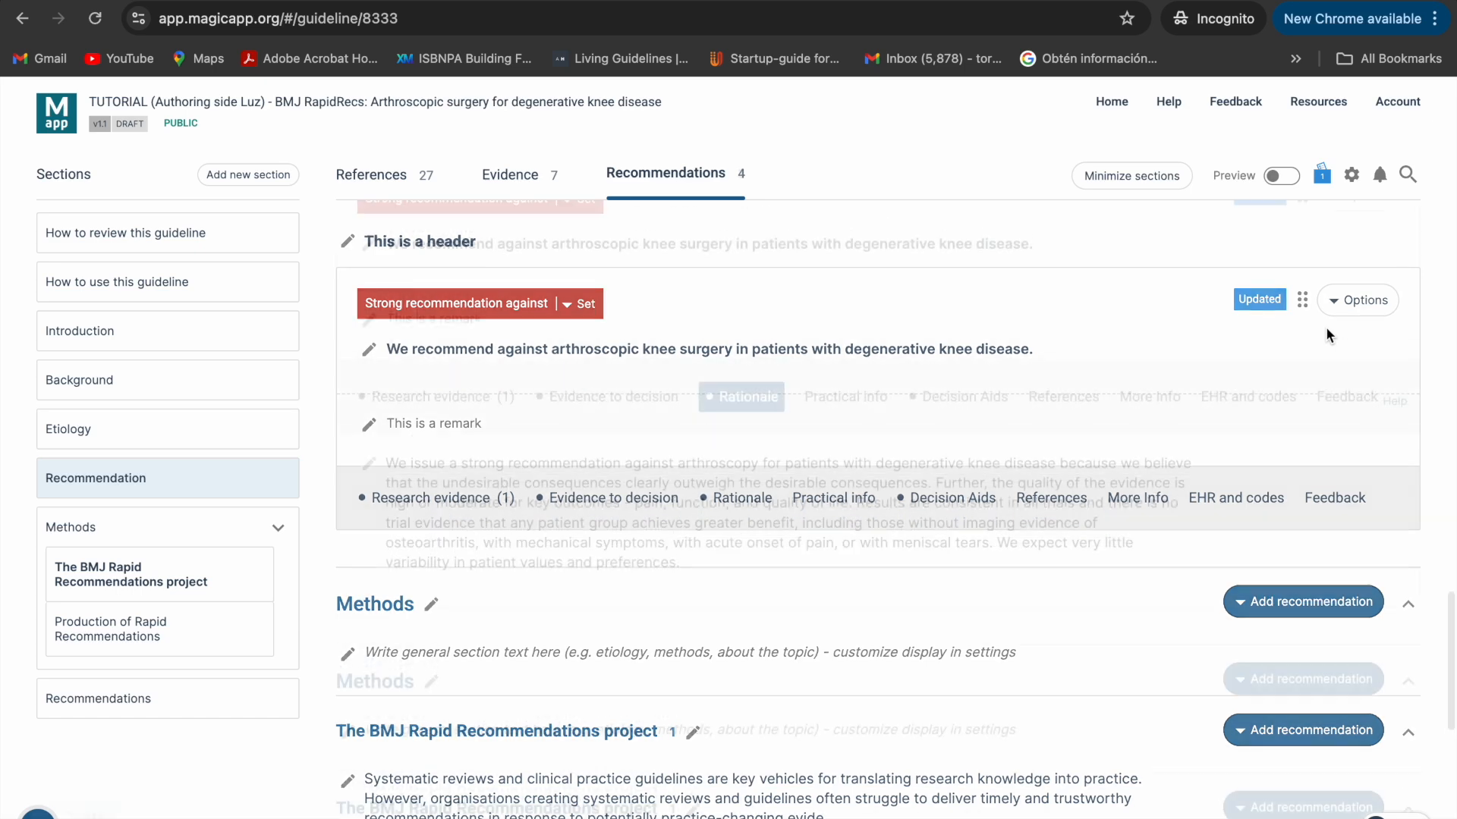
- Check the recommendation's export formats and view its links and widgets, closing the dialog without changes
left_click(1345, 279)
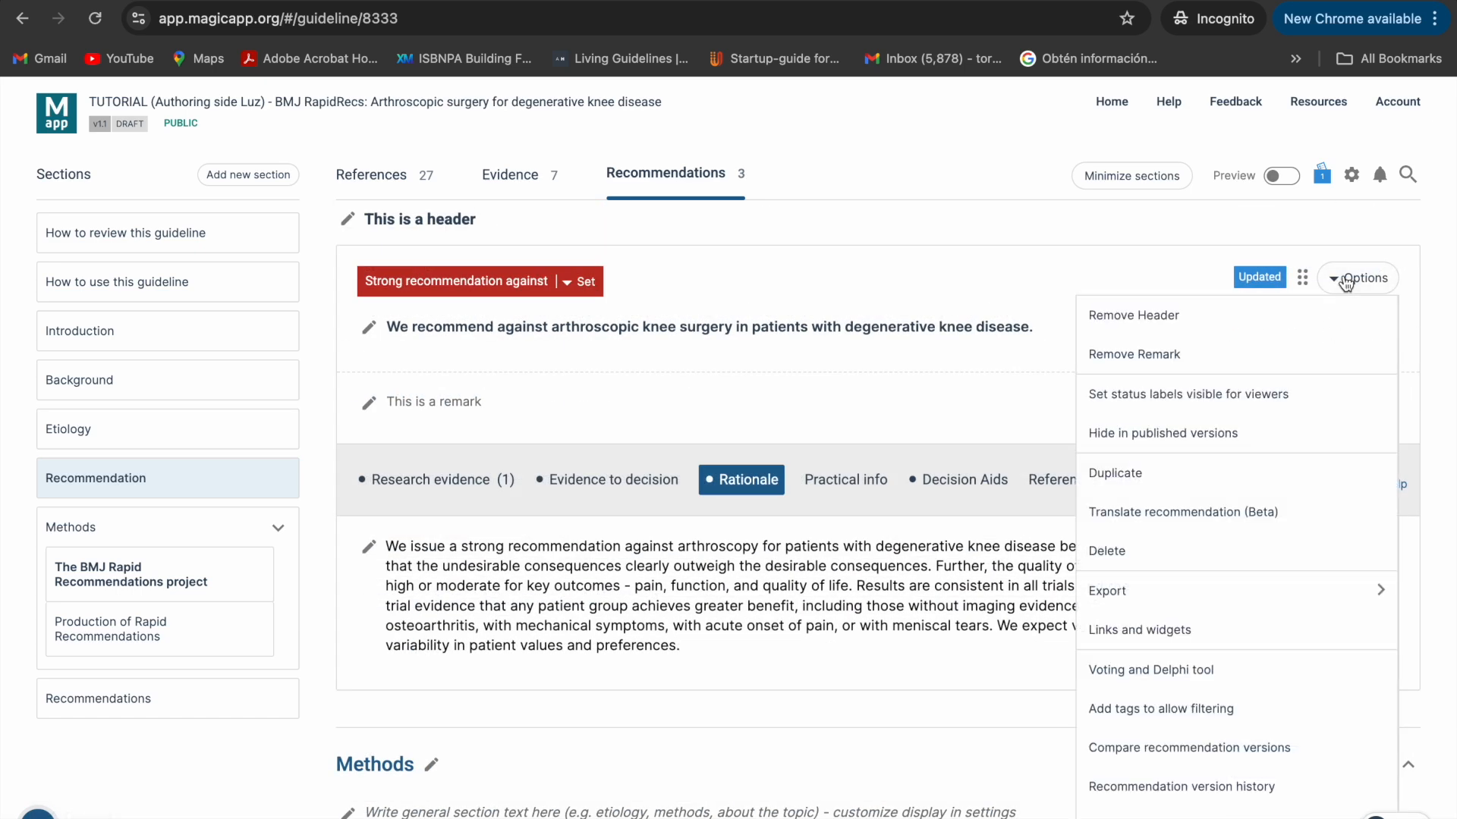
scroll(1343, 379, "down", 1)
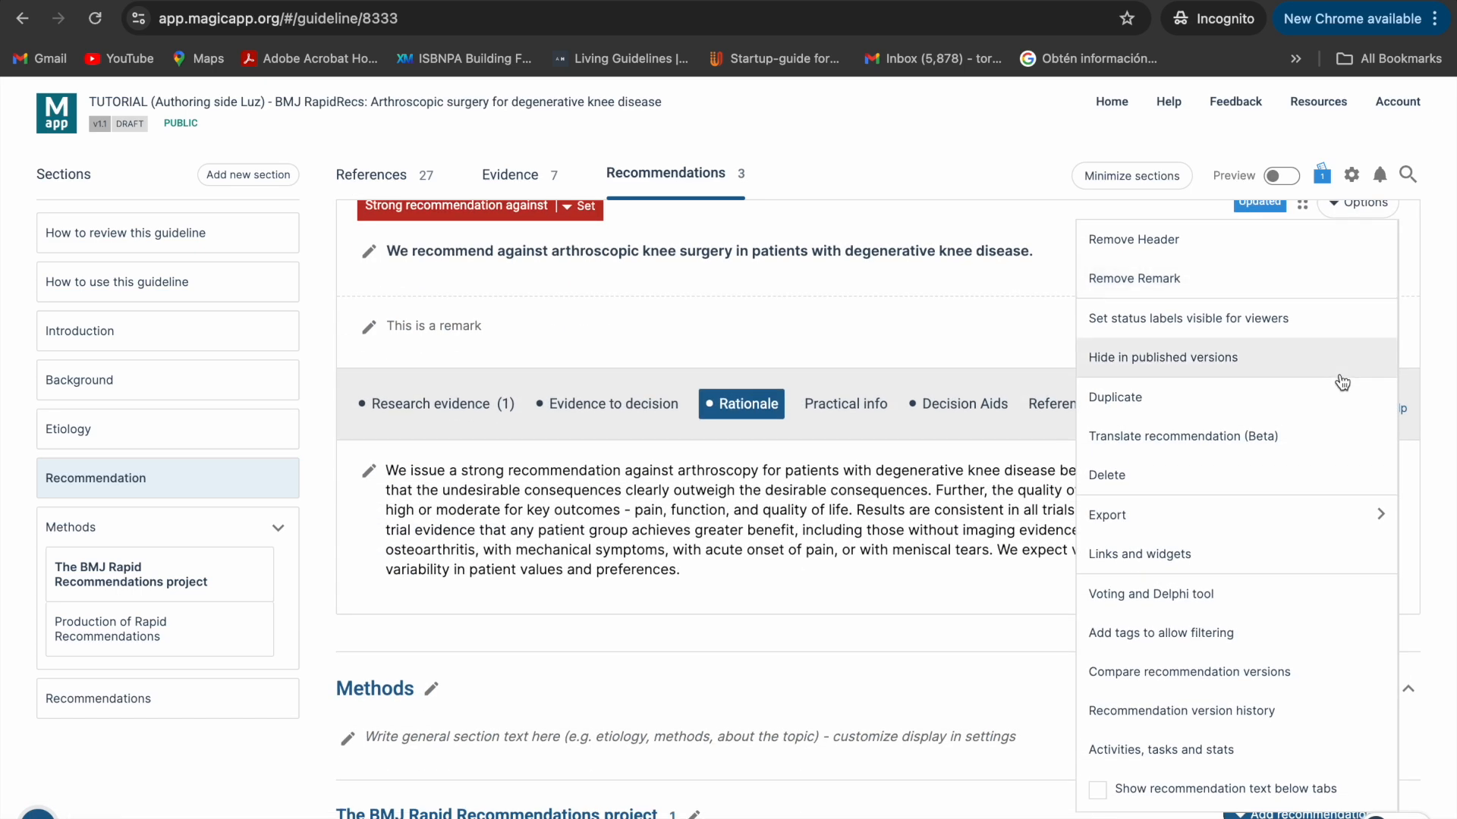
mouse_move(1315, 523)
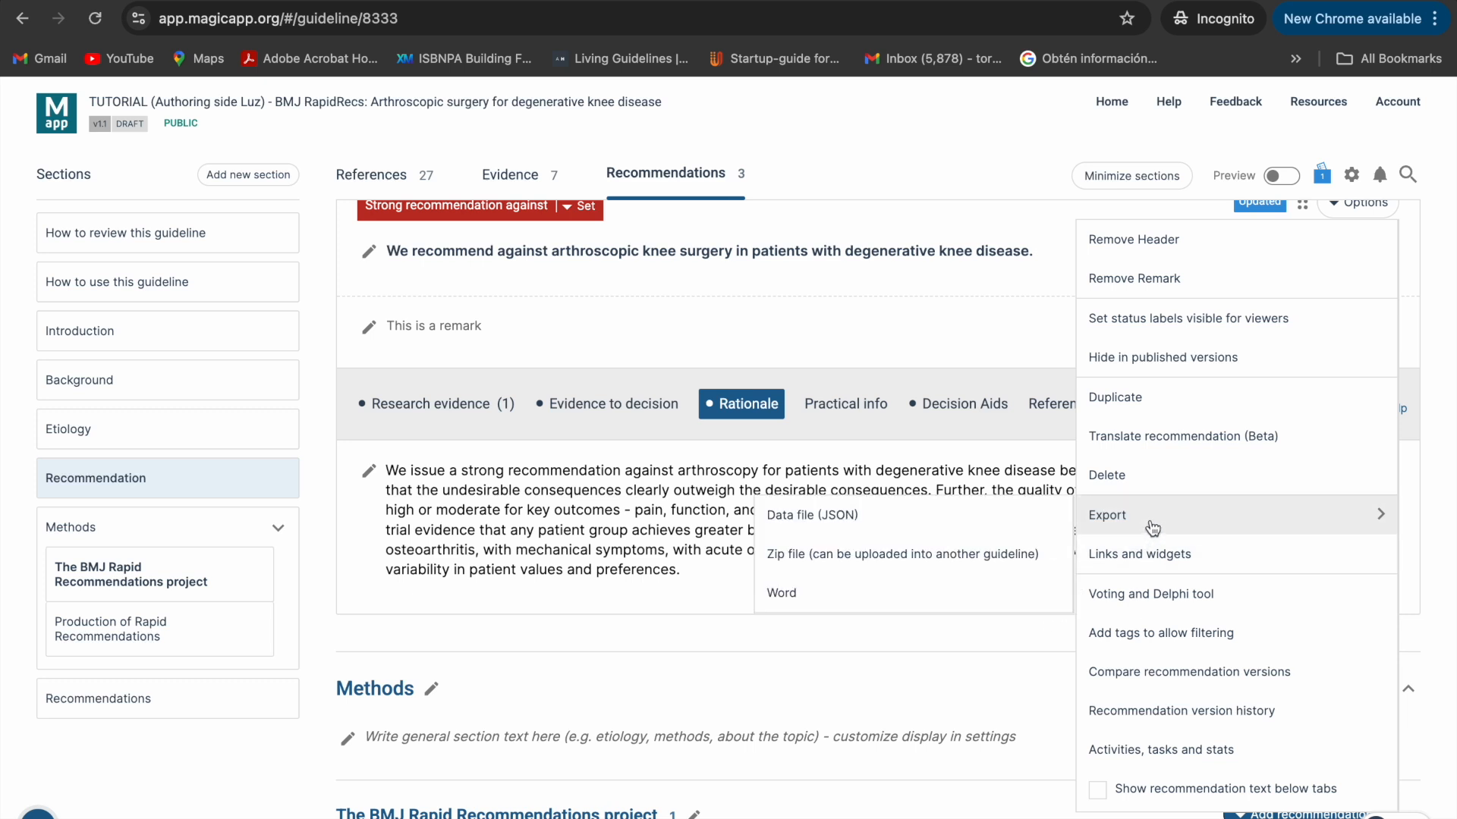
left_click(1148, 555)
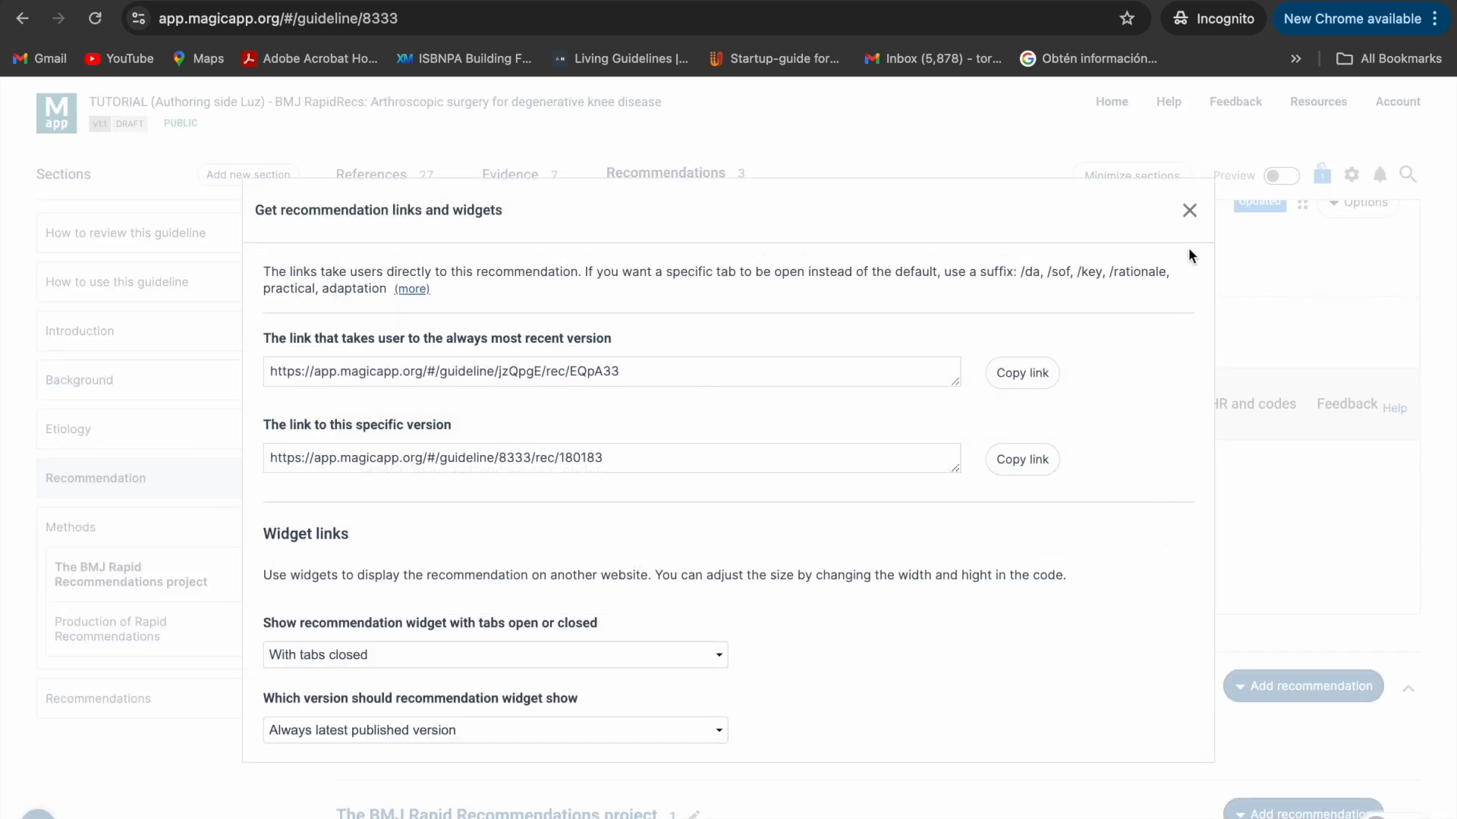
left_click(1187, 215)
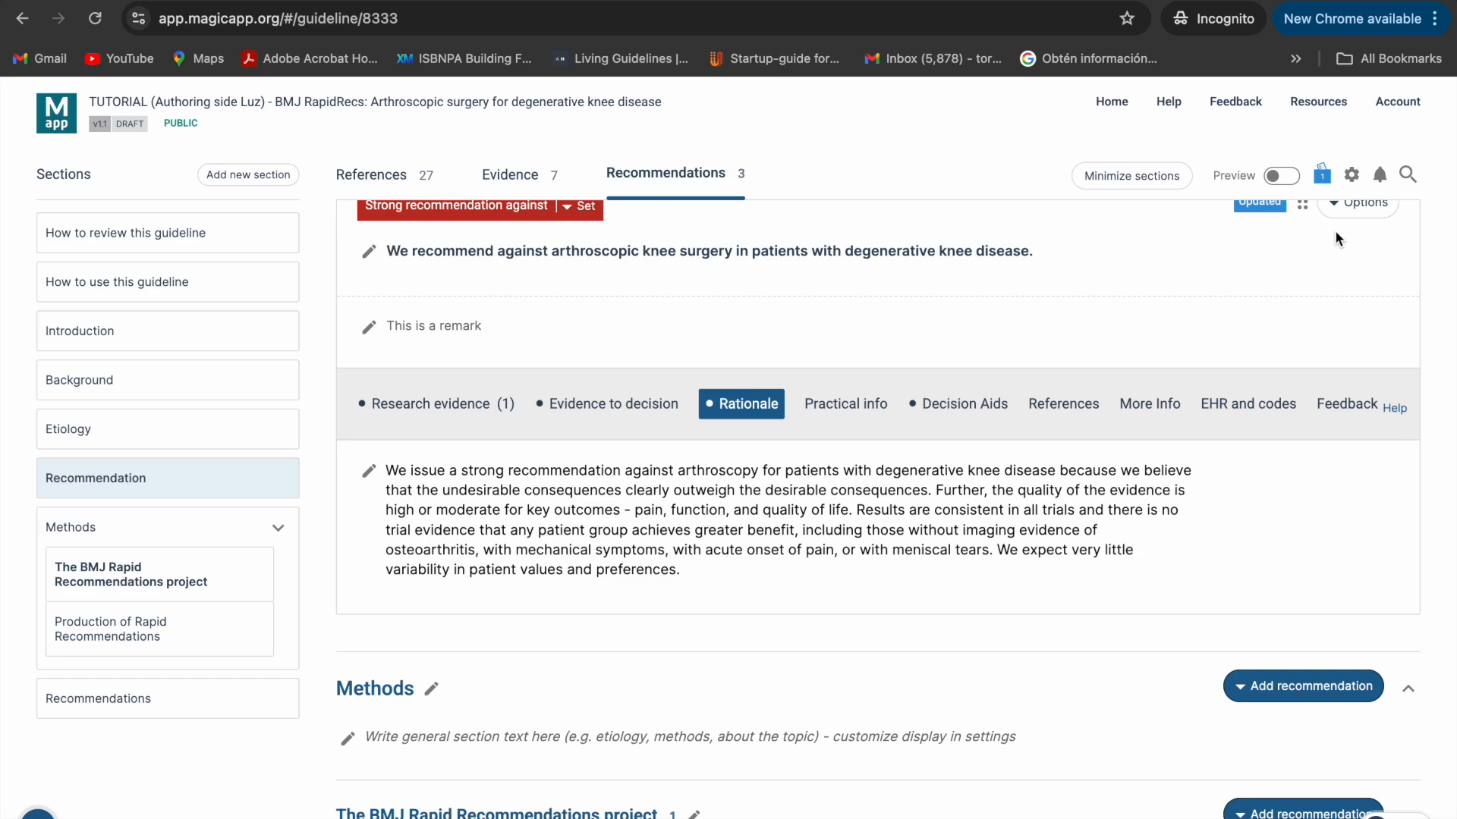
- Review the recommendation's remaining options, from voting and tags to version history, and choose Activities, tasks and stats
scroll(1369, 224, "up", 1)
left_click(1364, 228)
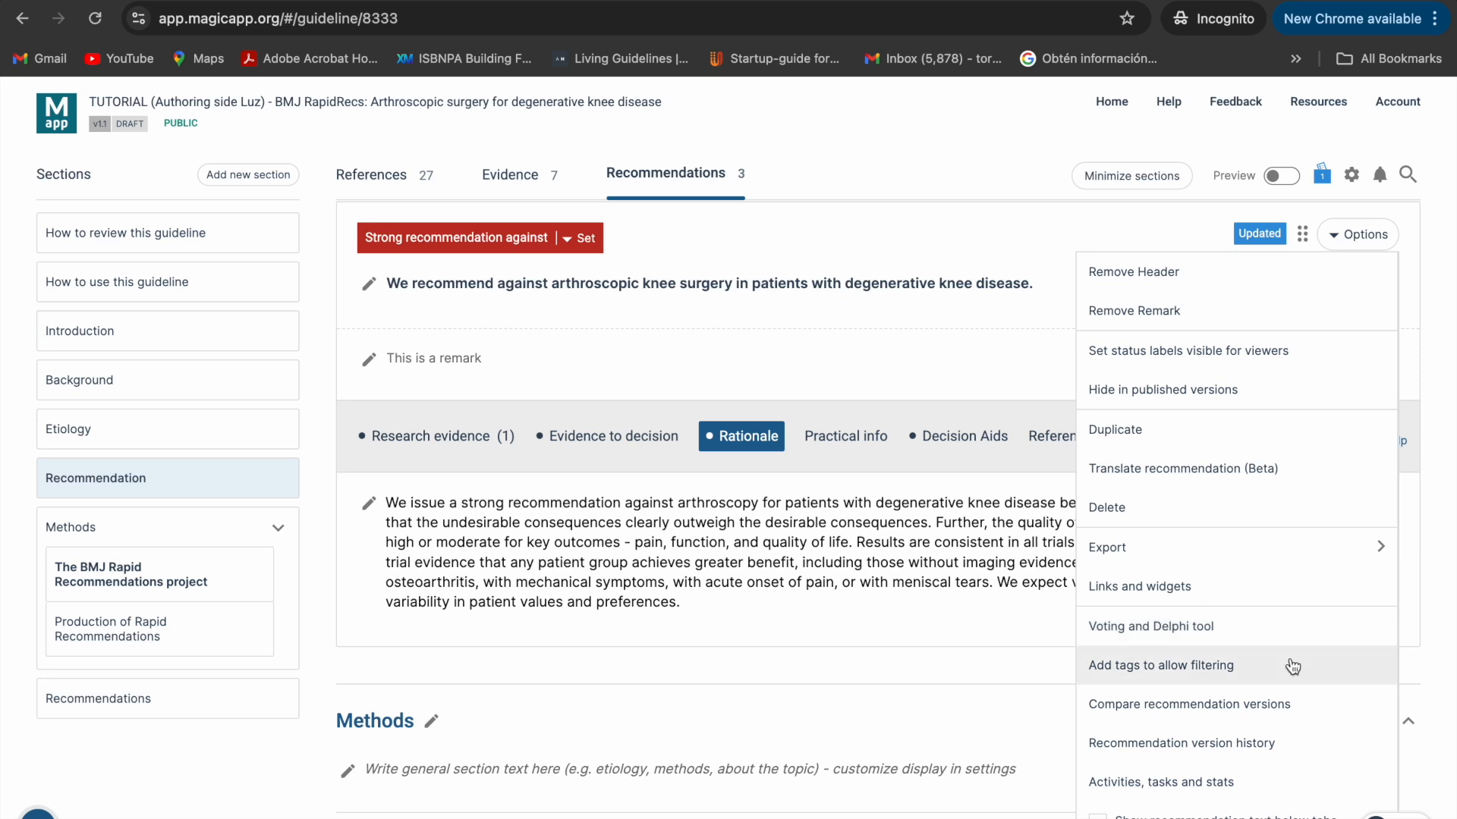
left_click(1273, 789)
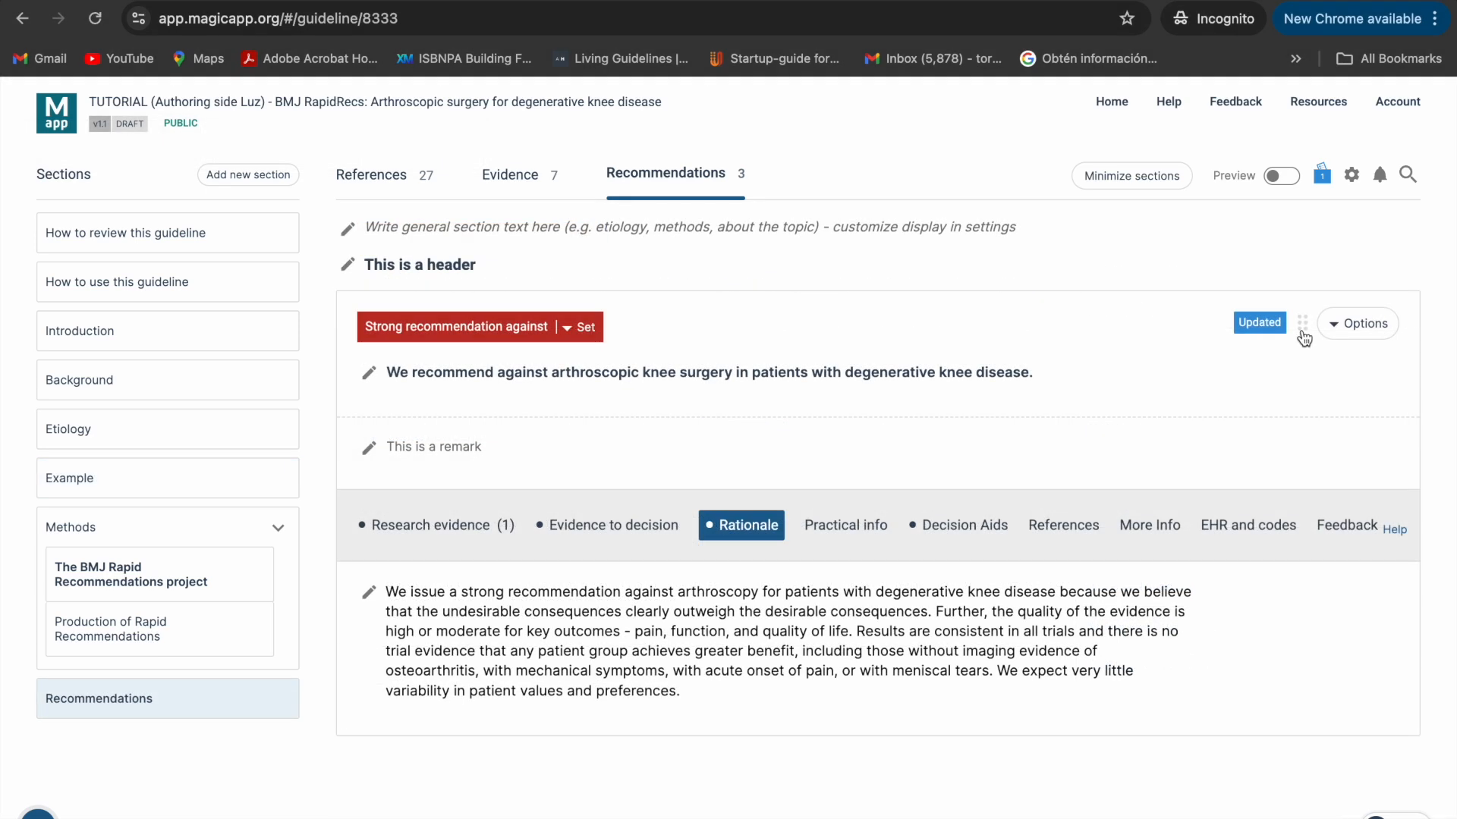
- Move the recommendation into The BMJ Rapid Recommendations project section, and from there on to the Production of Rapid Recommendations section
left_click_drag(1302, 325, 1115, 604)
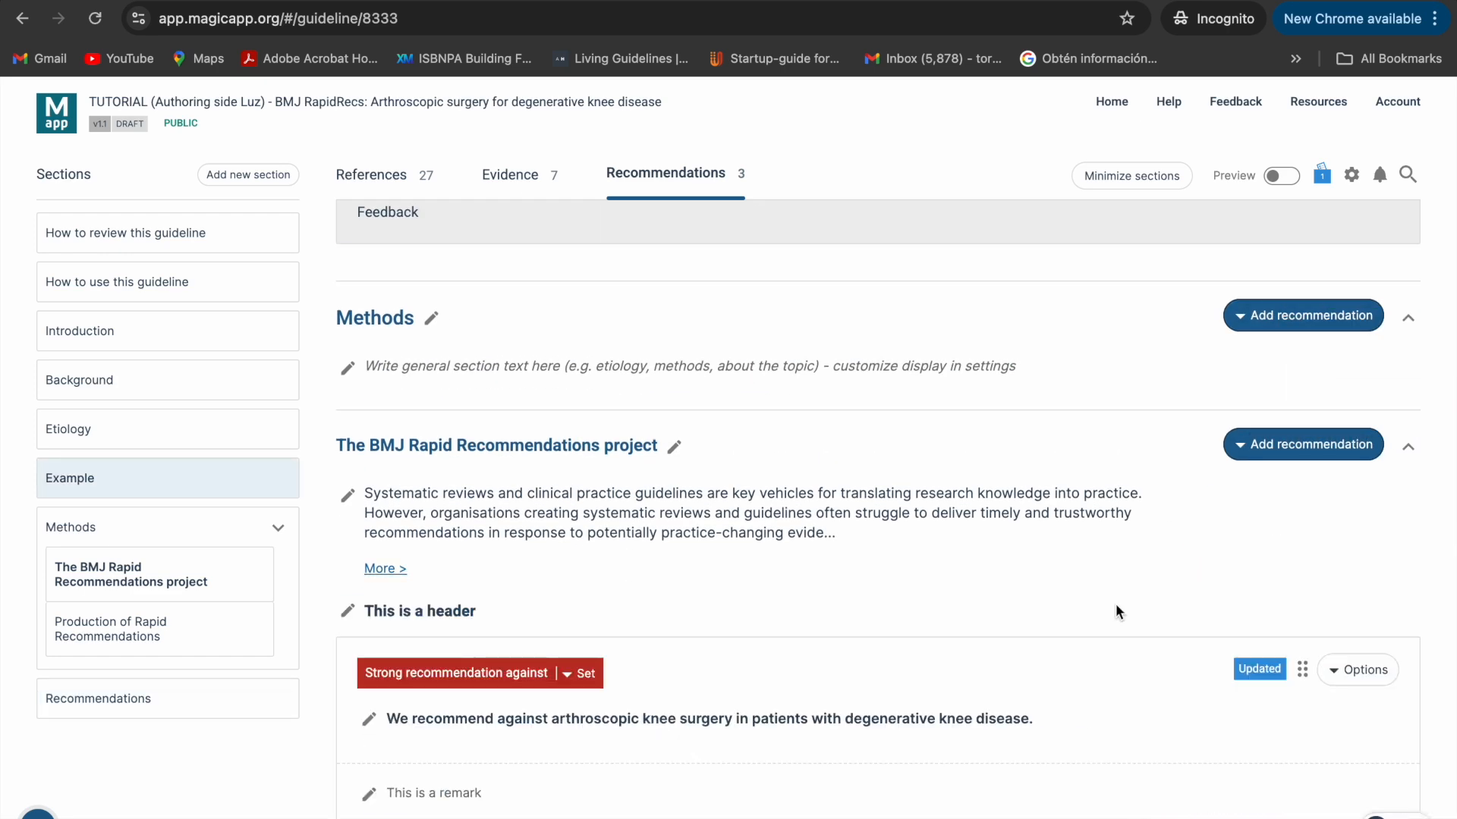
scroll(1116, 603, "down", 3)
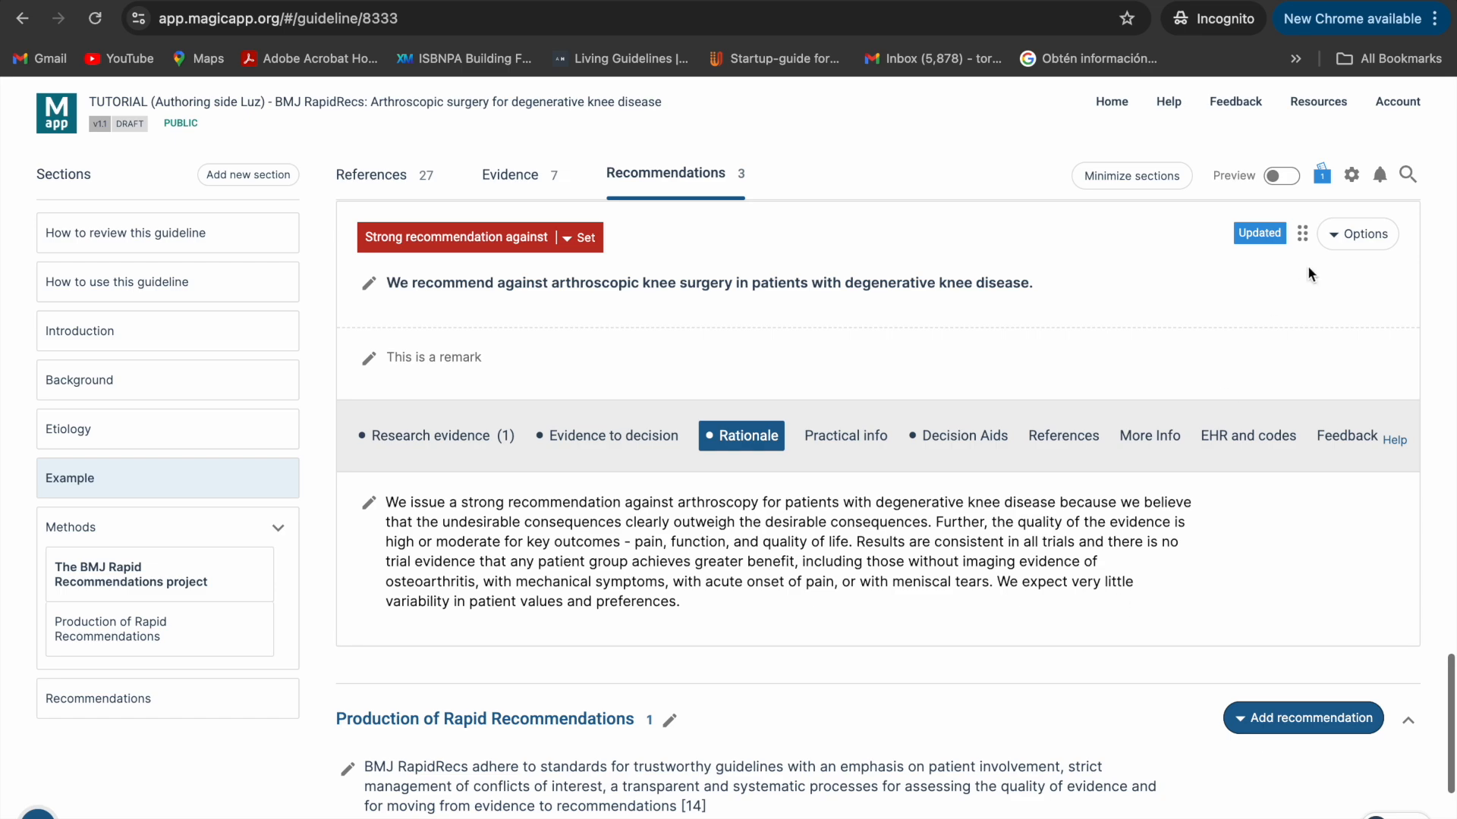
left_click_drag(1302, 244, 1269, 728)
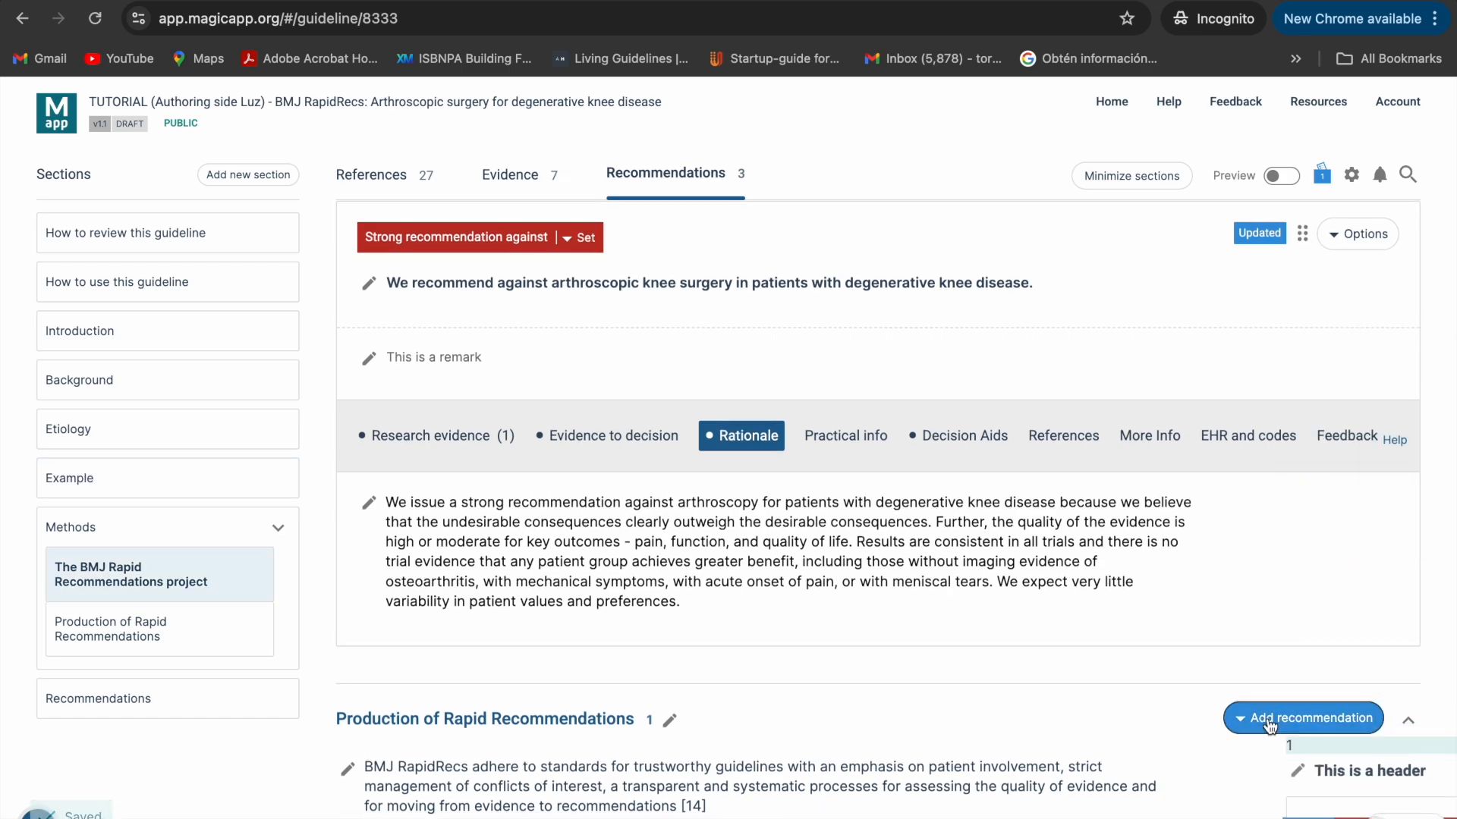